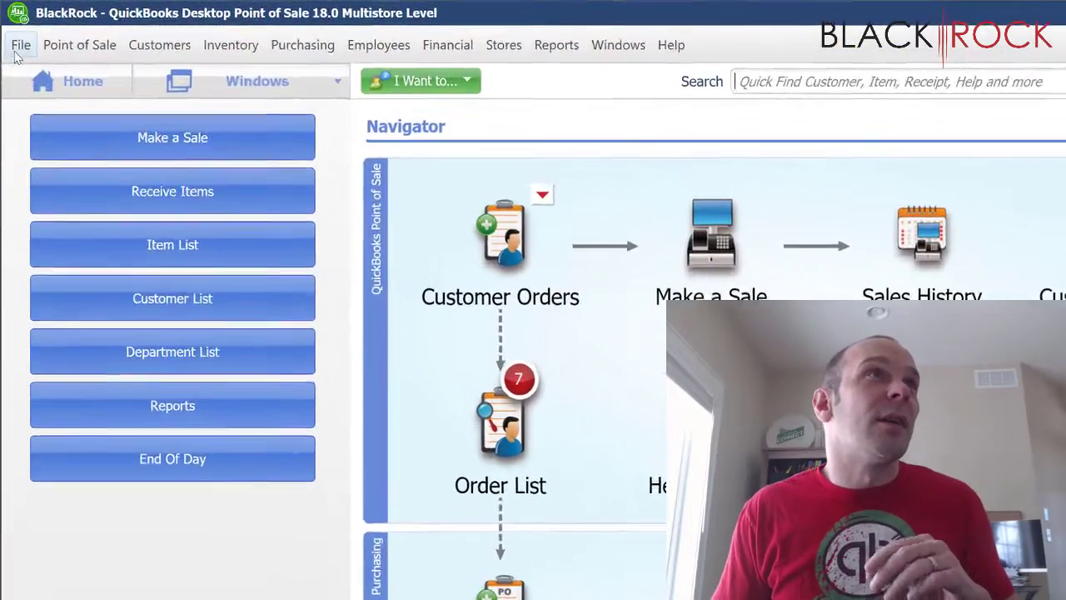
# Step: Open the pricing settings in the company preferences
pyautogui.click(18, 47)
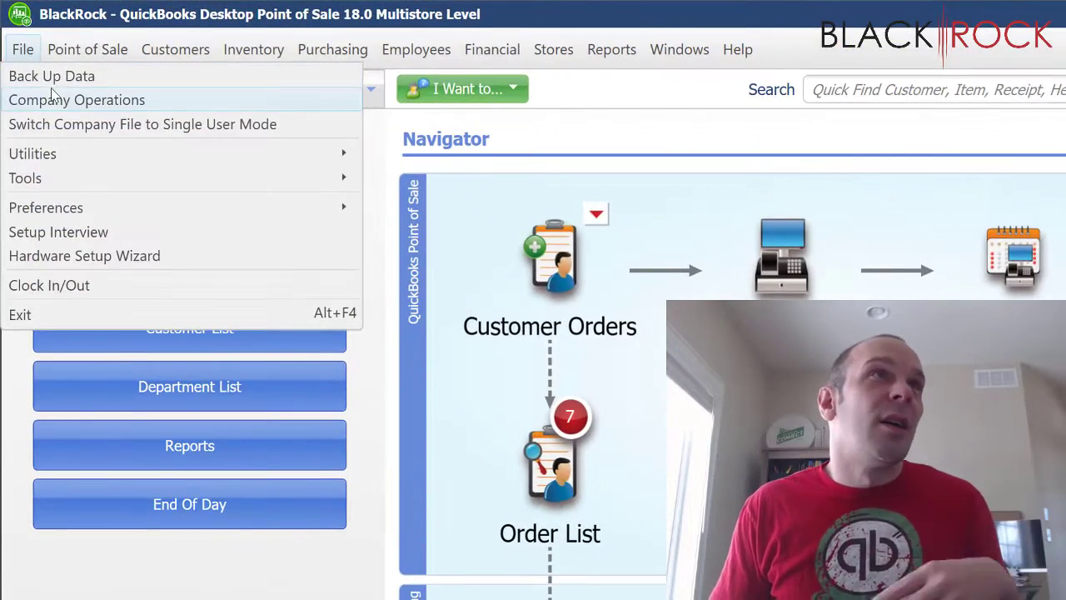
pyautogui.moveTo(86, 147)
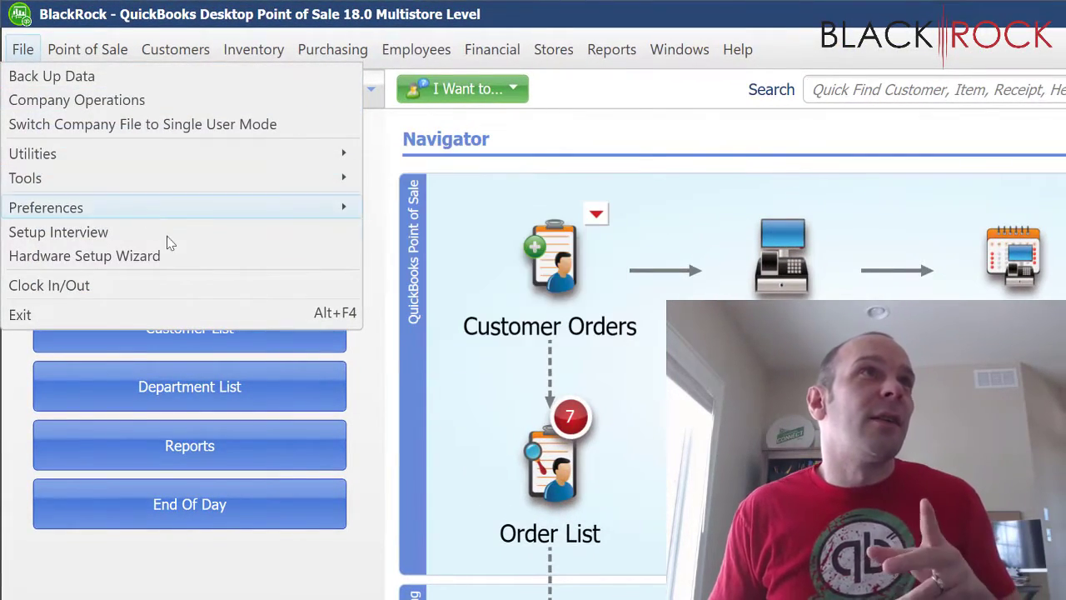
pyautogui.moveTo(207, 224)
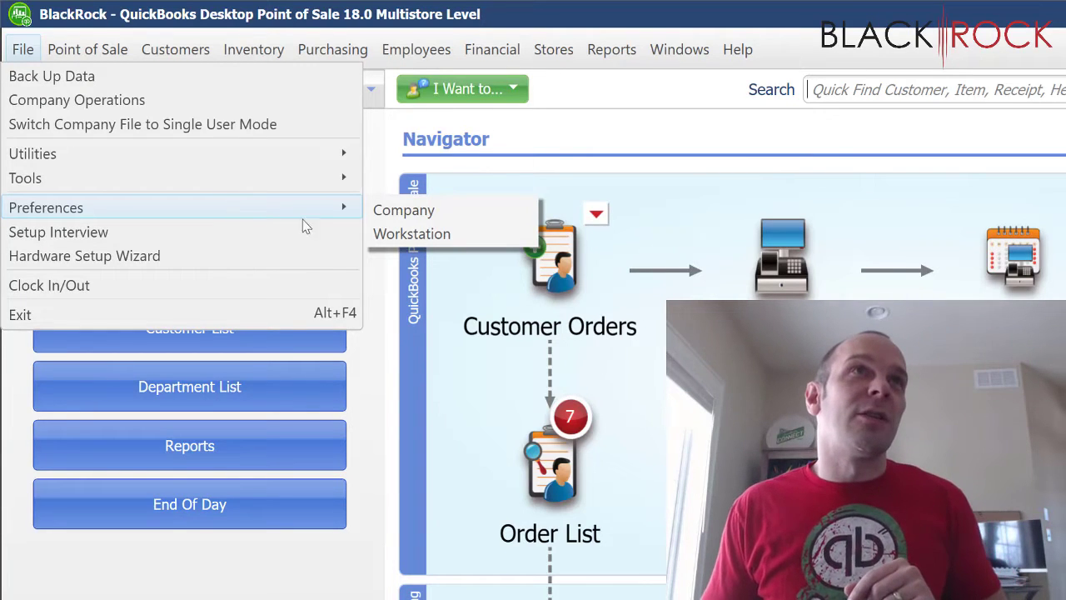
pyautogui.moveTo(344, 210)
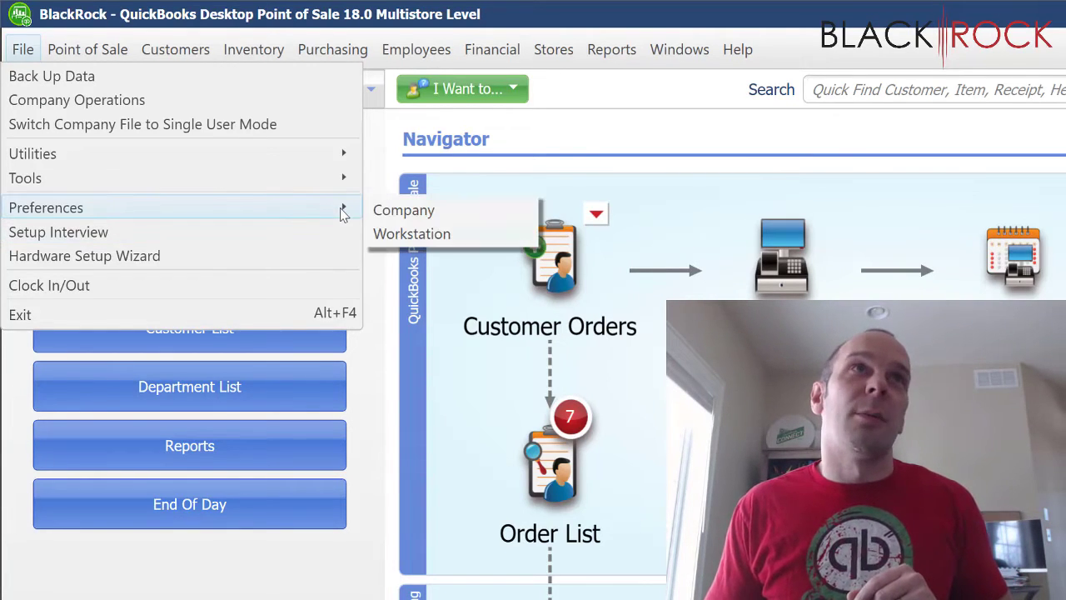
pyautogui.click(384, 215)
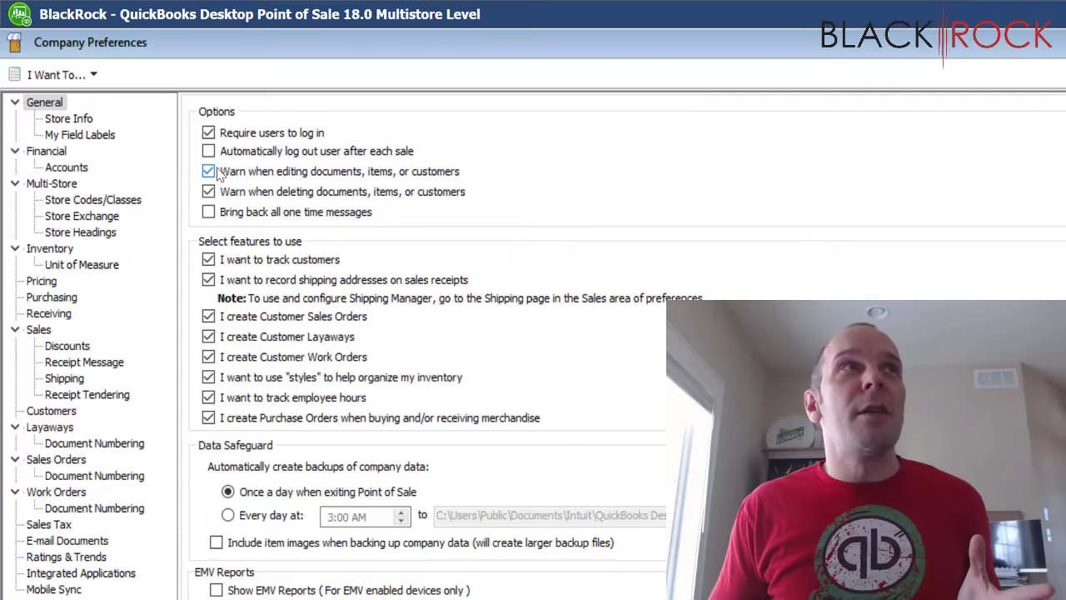
pyautogui.click(42, 282)
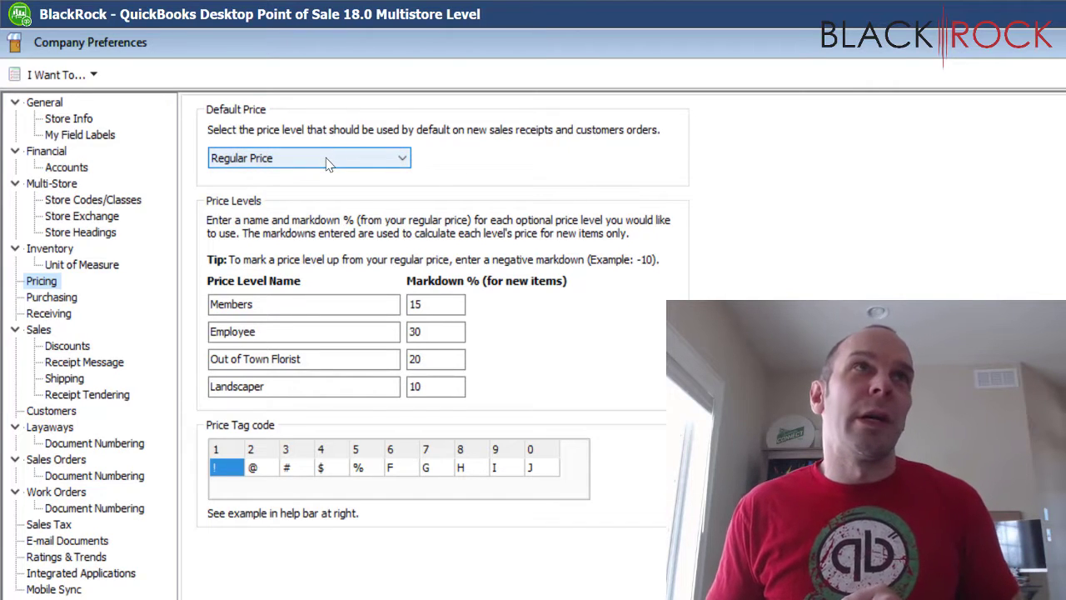
# Step: Rename the "Out of Town Florist" price level as Wholesale
pyautogui.click(262, 305)
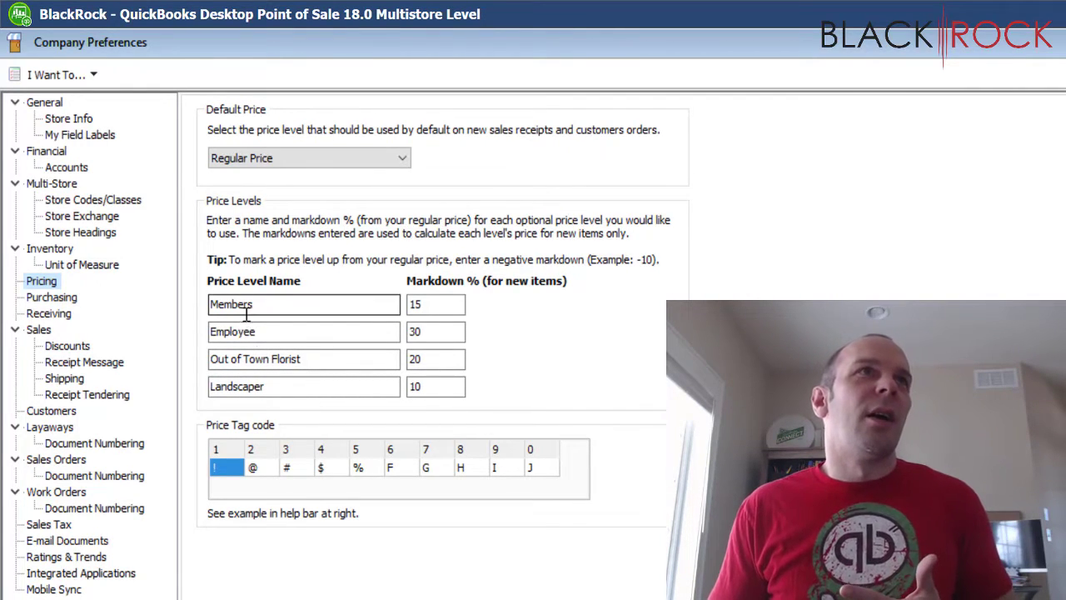
pyautogui.moveTo(301, 359); pyautogui.dragTo(206, 361)
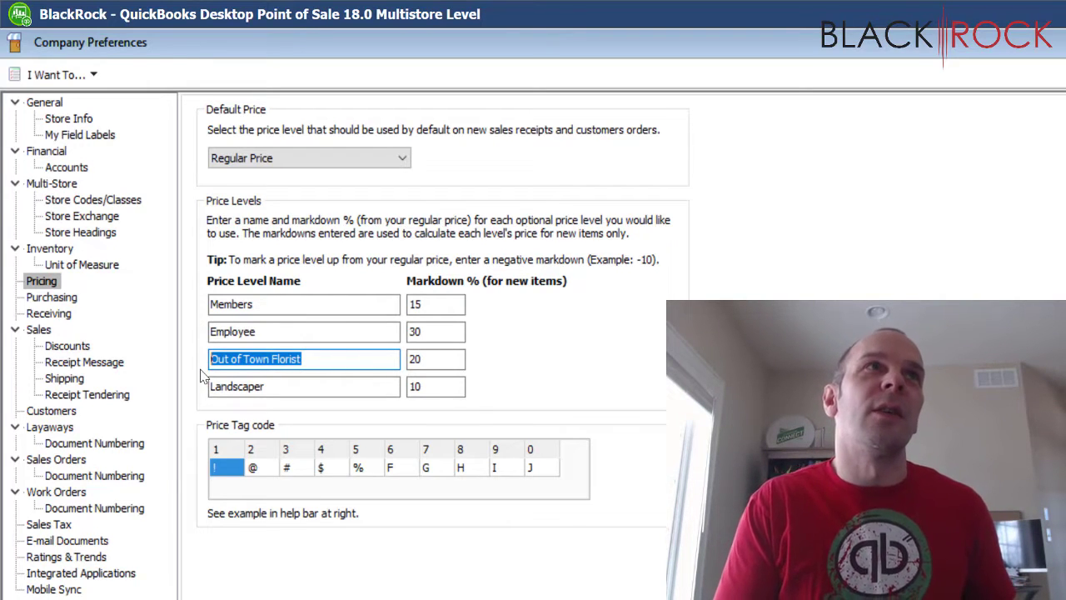
pyautogui.write('Whol')
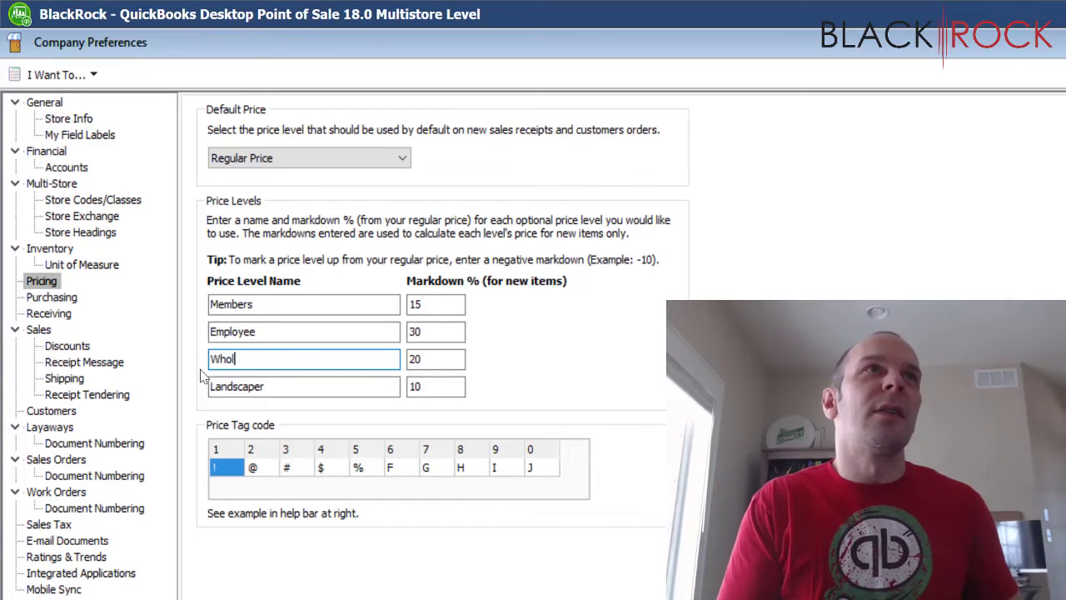
pyautogui.write('esale')
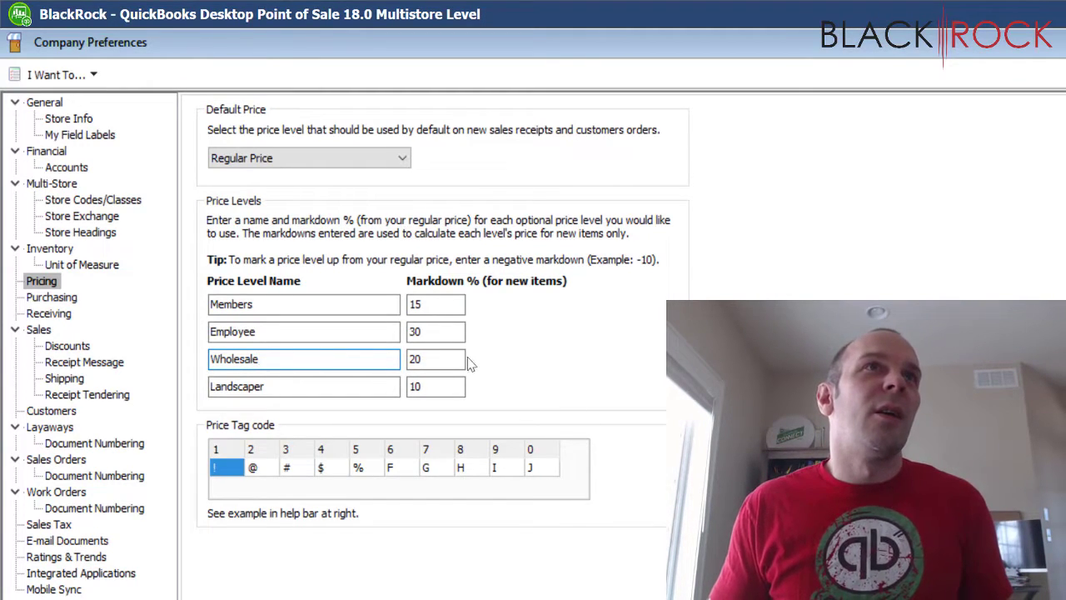
# Step: Set the Wholesale price level's markdown for new items to 17% and save the company preferences
pyautogui.click(447, 359)
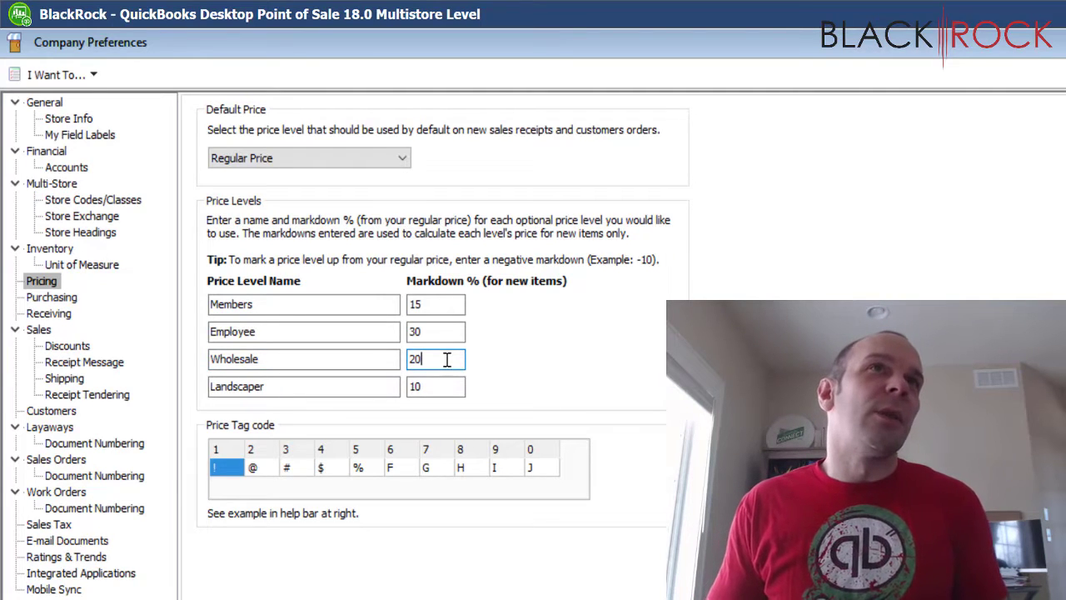
pyautogui.moveTo(447, 359); pyautogui.dragTo(410, 361)
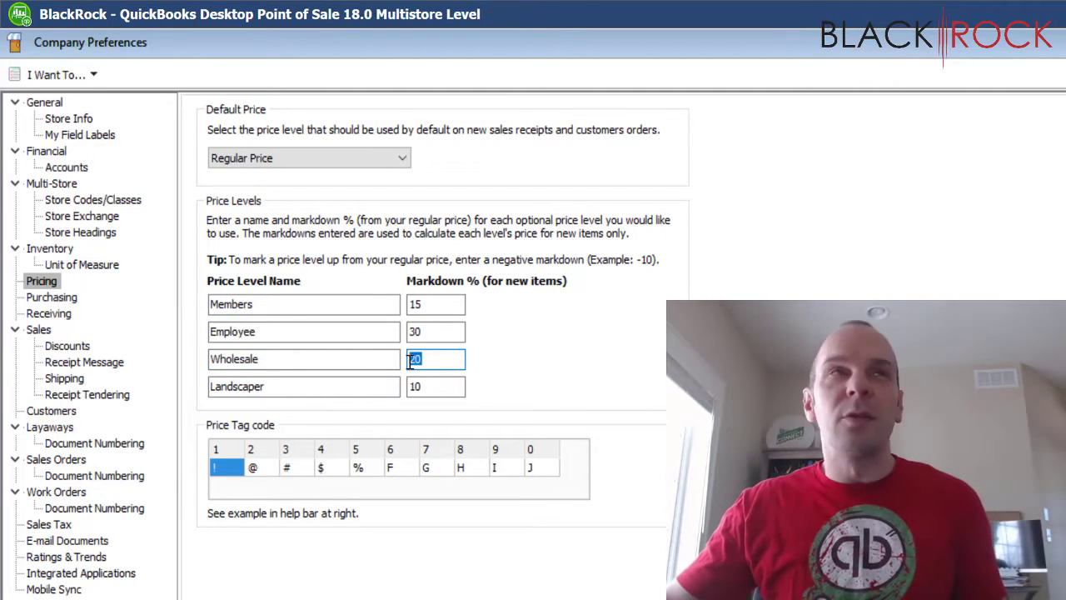
pyautogui.write('17')
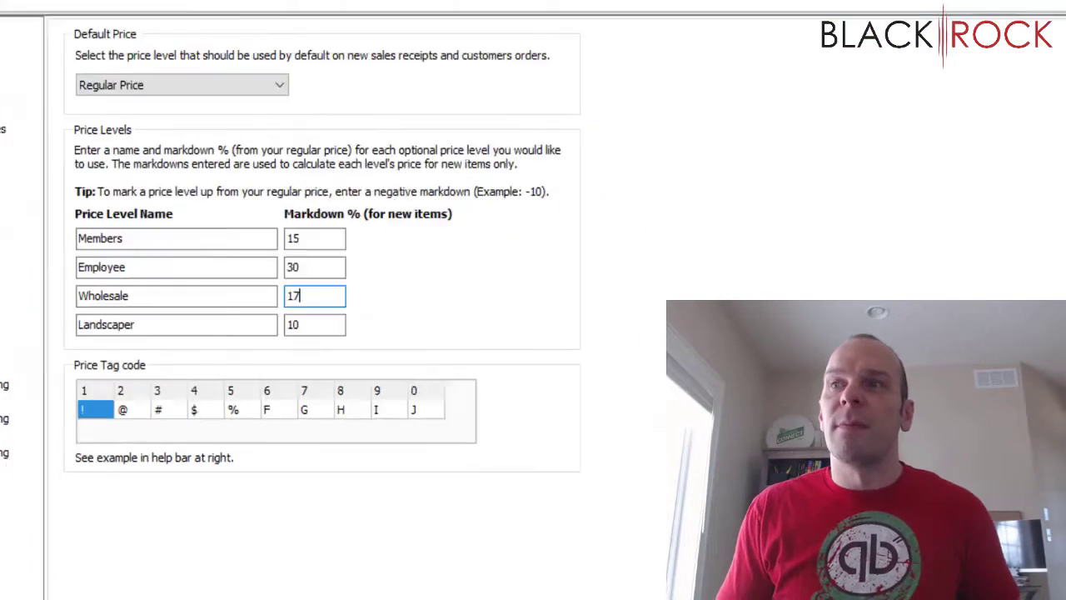
pyautogui.click(375, 583)
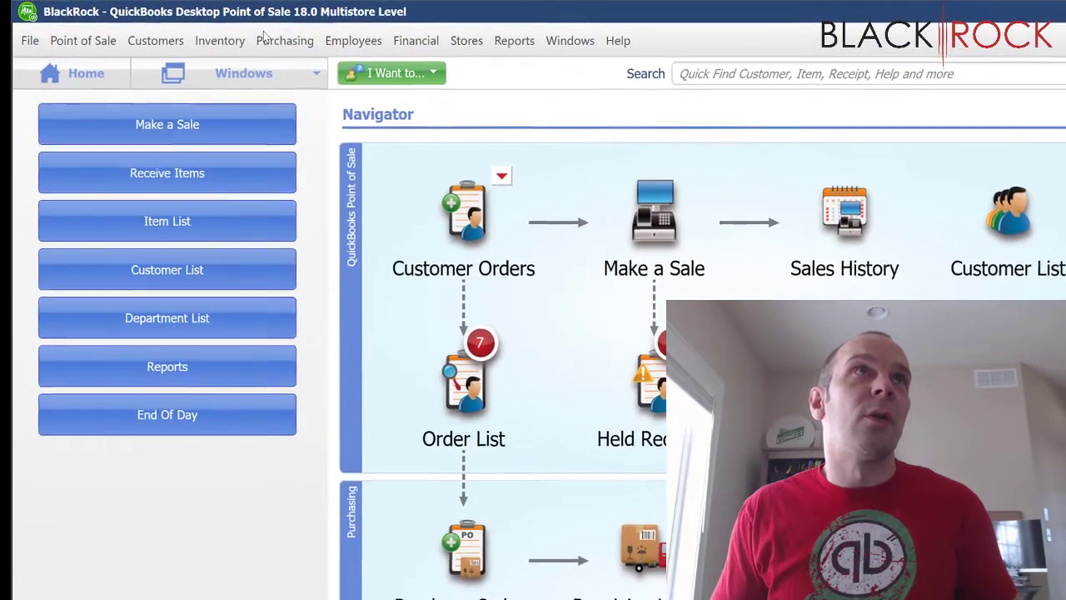
# Step: Start a new item price change in Price Manager for the Wholesale price level
pyautogui.click(232, 46)
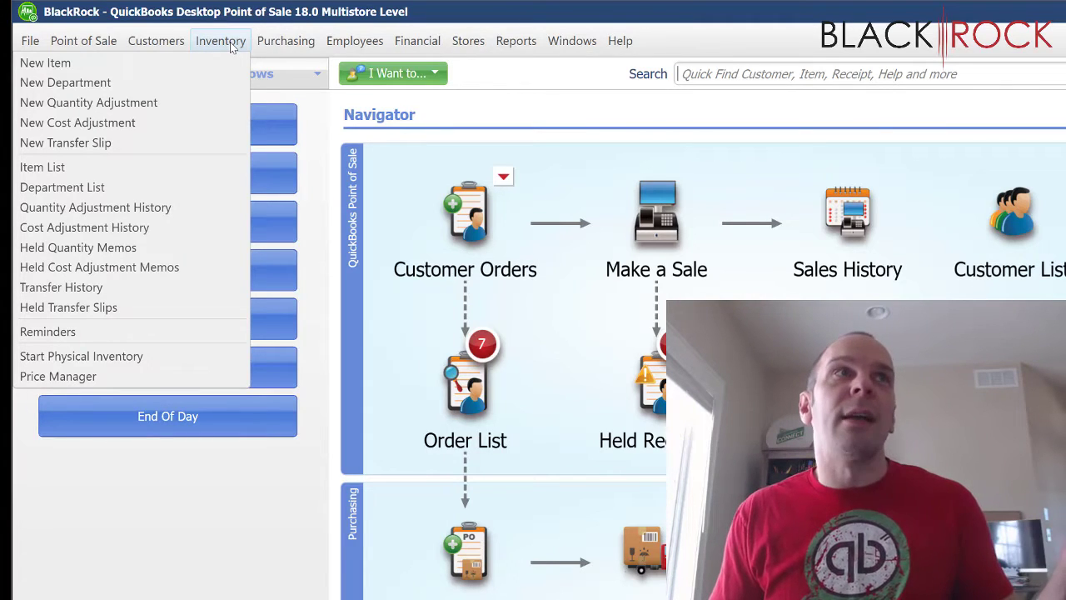
pyautogui.click(153, 374)
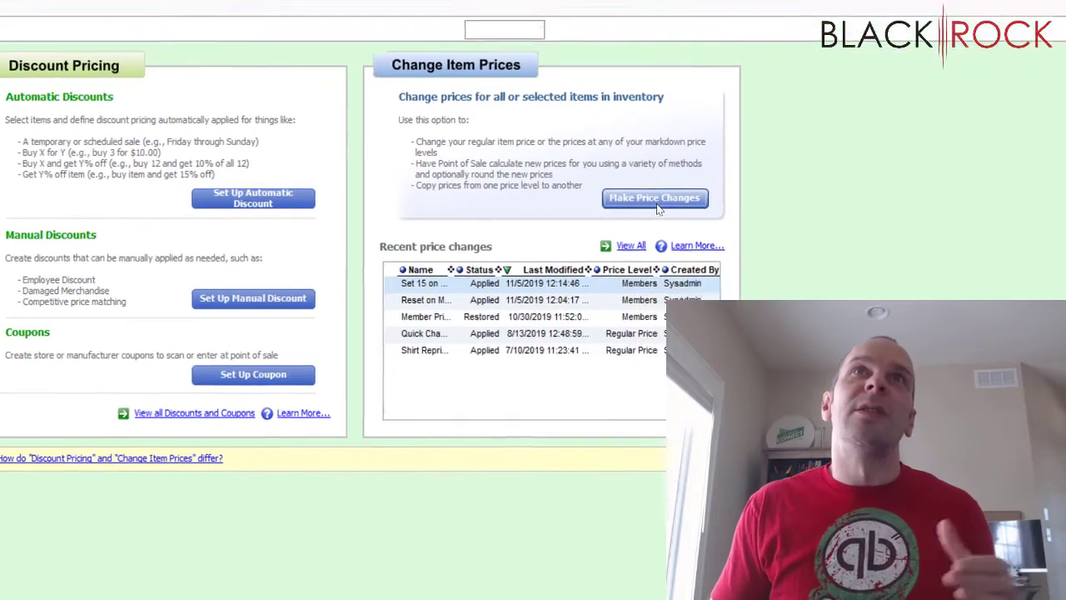
pyautogui.click(654, 198)
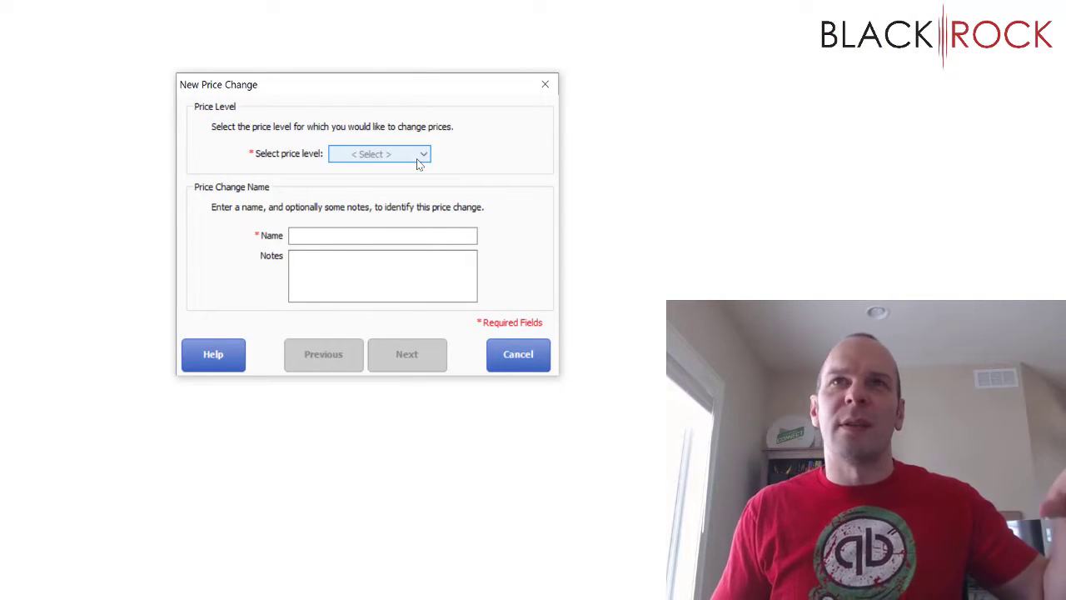
pyautogui.click(418, 158)
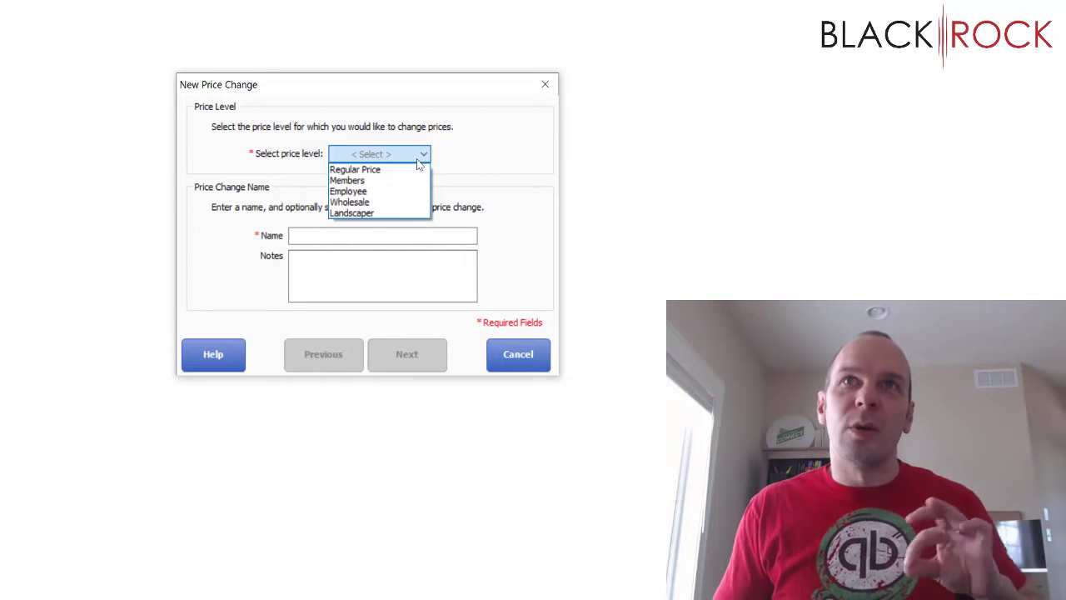
pyautogui.click(417, 203)
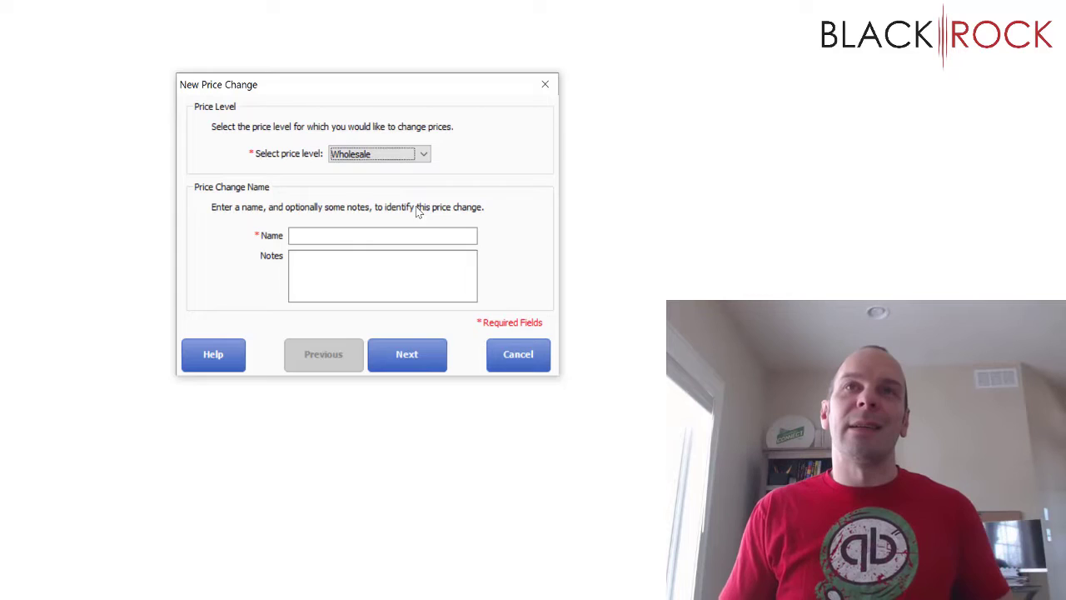
# Step: Name the price change "Initial Price Set for Wholesale" and continue to the item selection
pyautogui.click(436, 235)
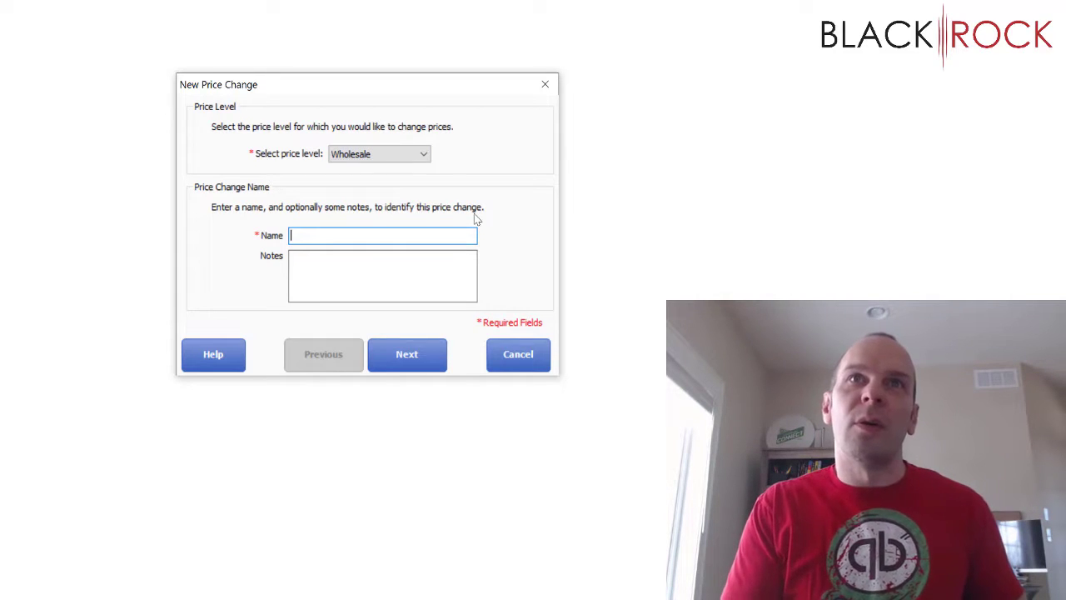
pyautogui.write('Initi')
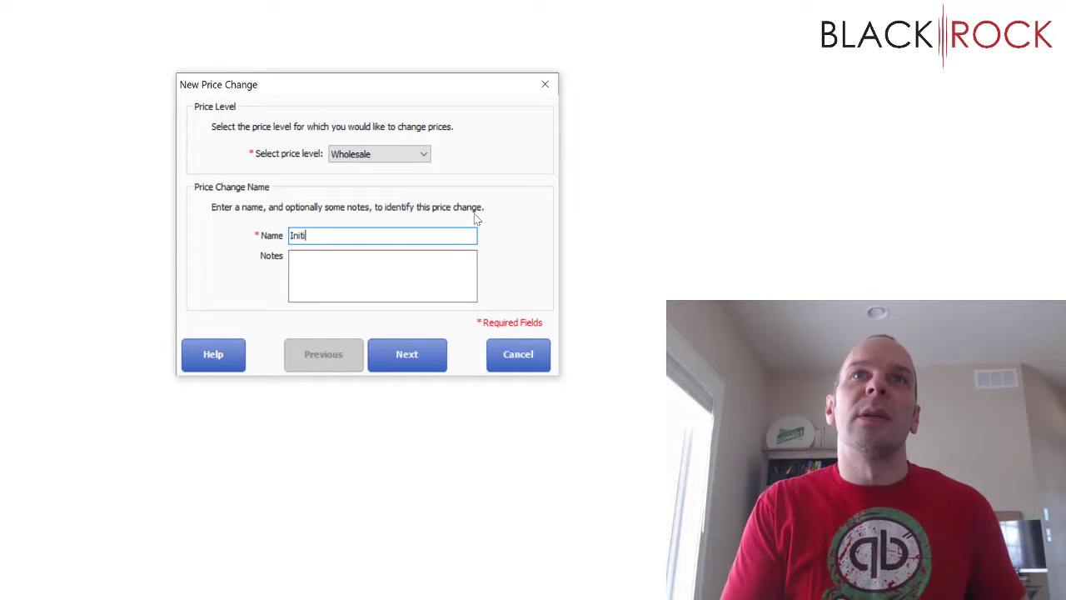
pyautogui.write('a')
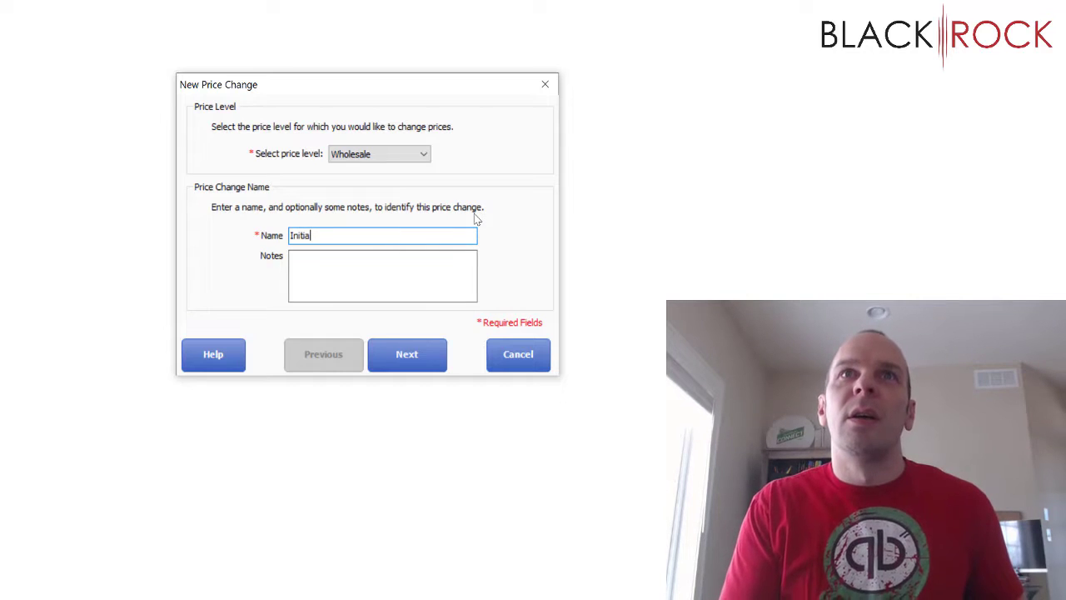
pyautogui.write('l Price Set for Whoel')
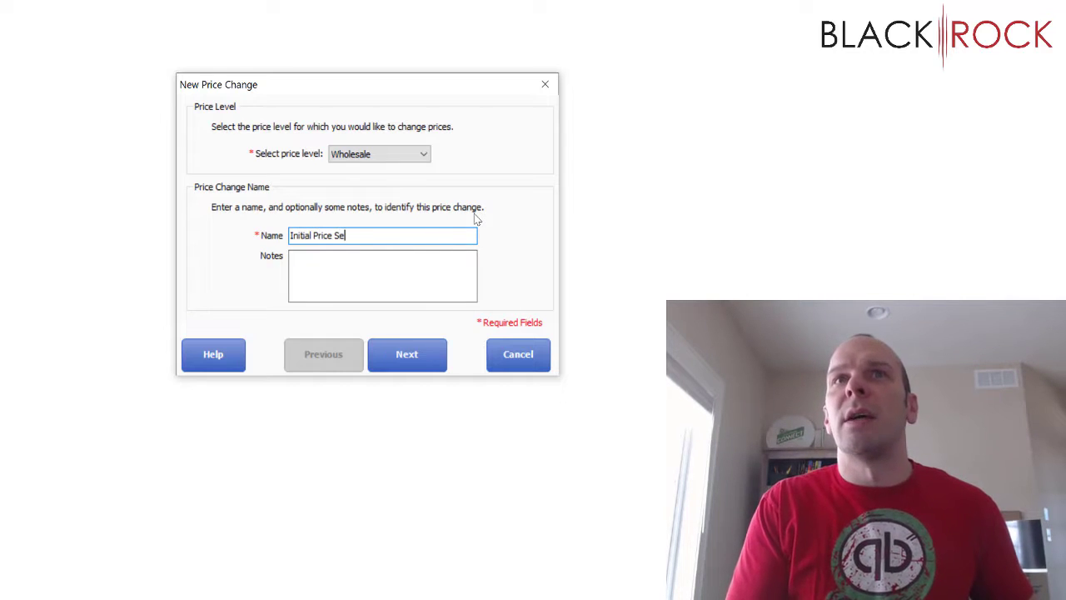
pyautogui.press('BackSpace')
pyautogui.press('BackSpace')
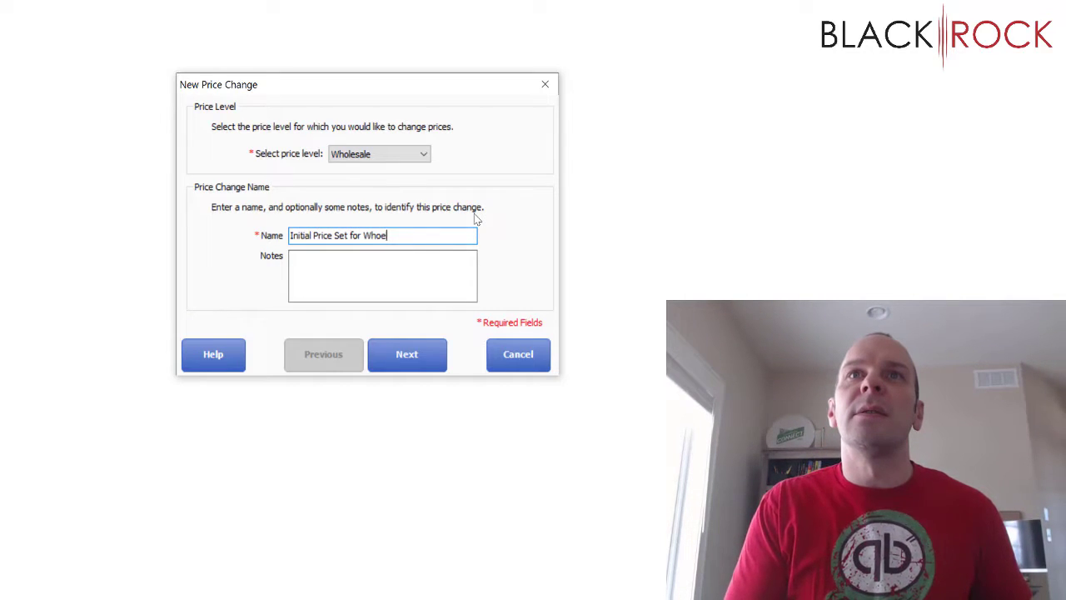
pyautogui.write('lesal')
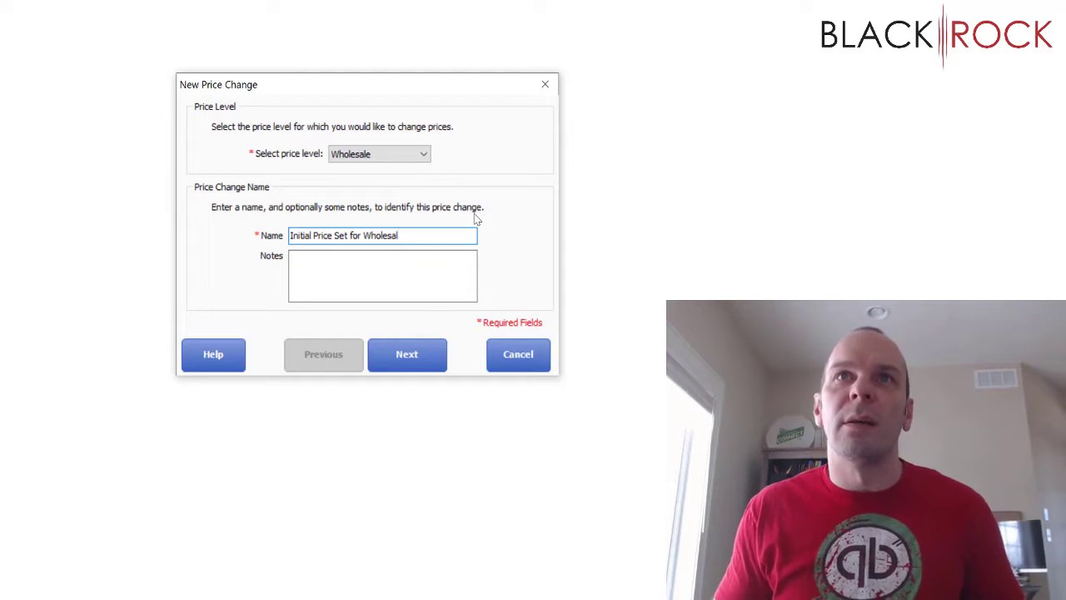
pyautogui.write('e')
pyautogui.click(405, 356)
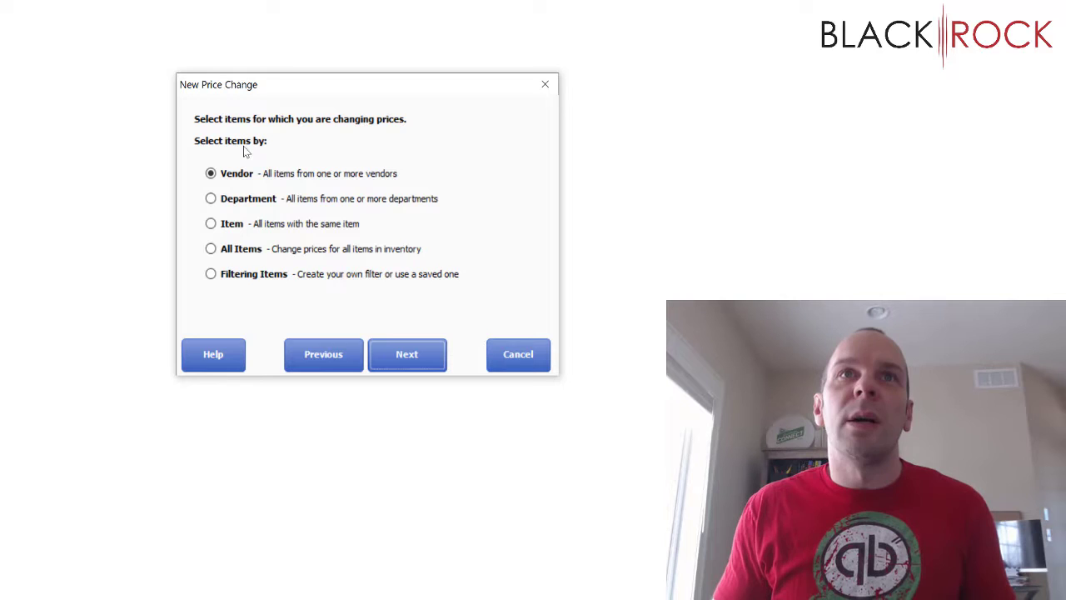
# Step: Include all inventory items in the price change and base the new prices on the Regular Price level
pyautogui.click(223, 255)
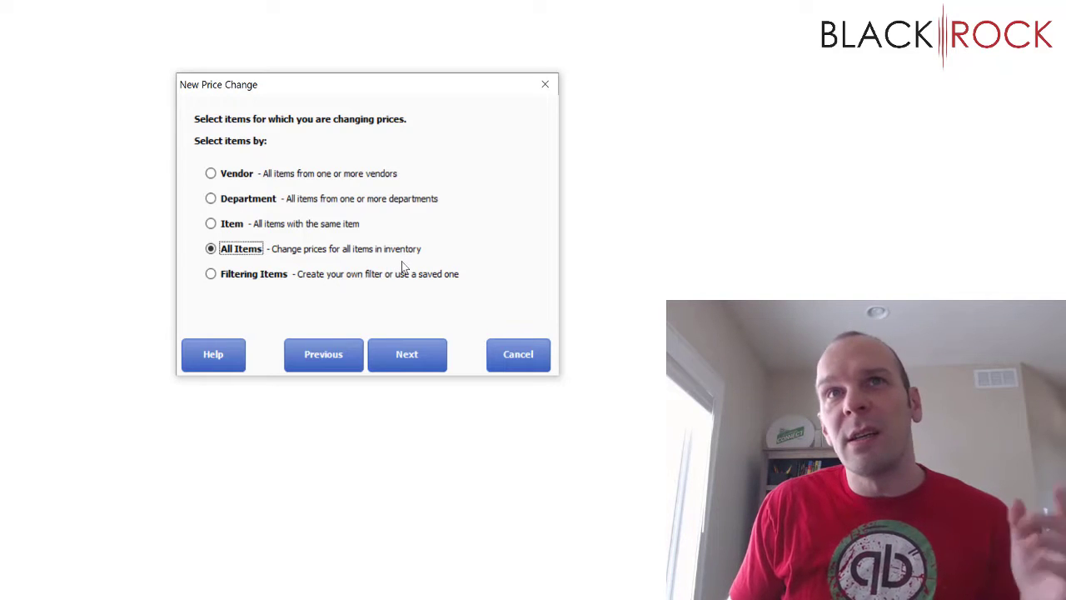
pyautogui.click(416, 350)
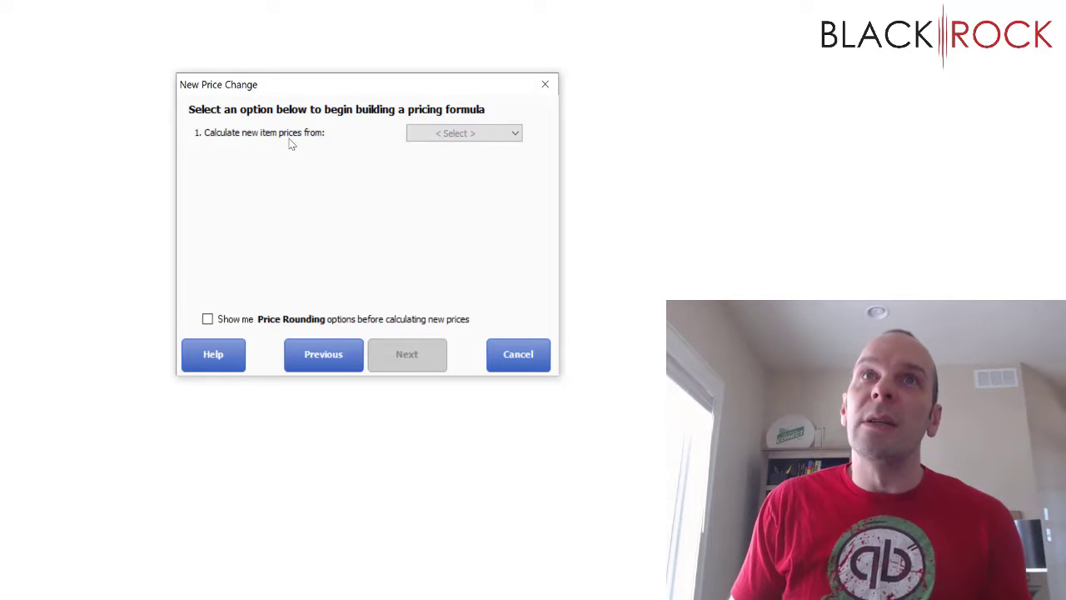
pyautogui.click(429, 137)
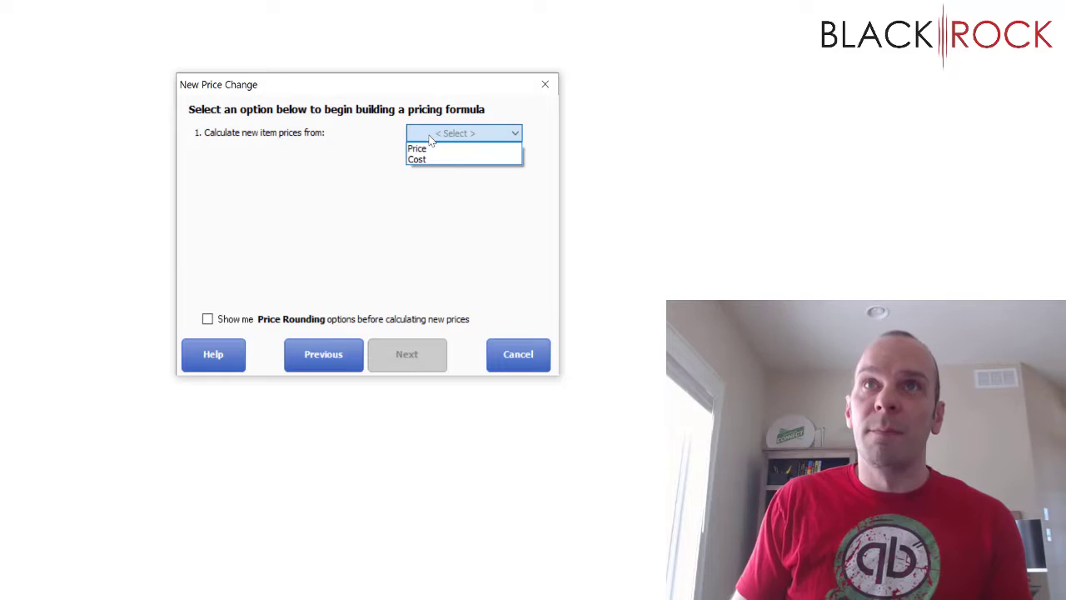
pyautogui.click(433, 150)
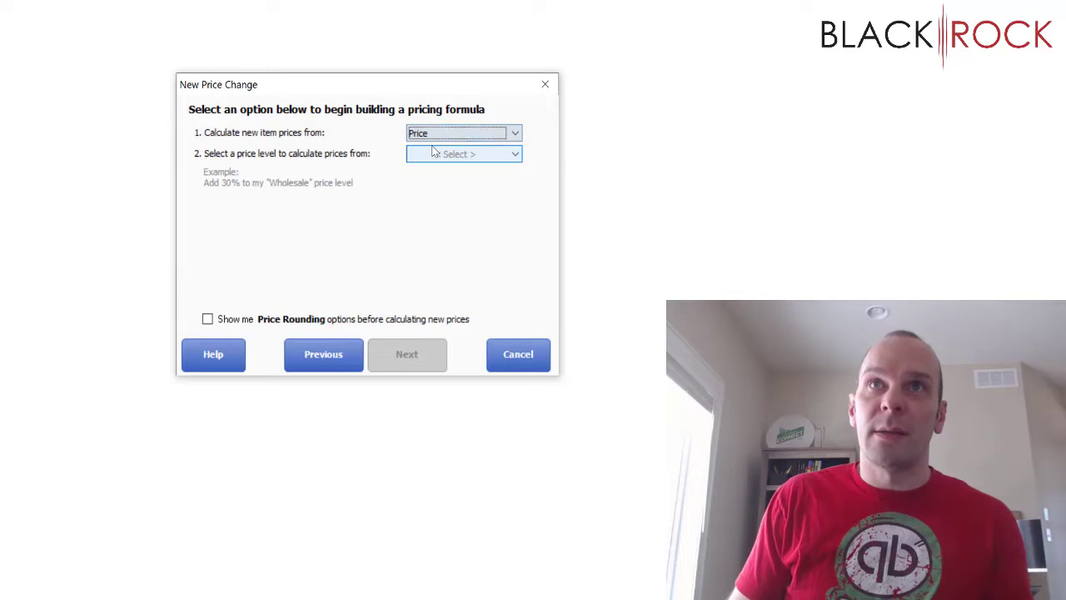
pyautogui.click(445, 137)
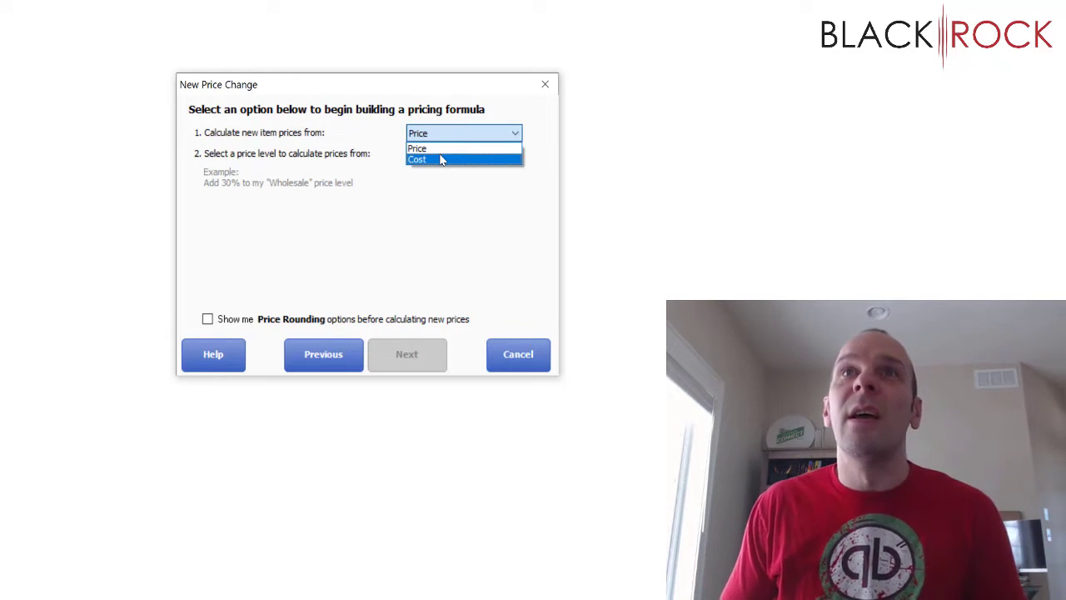
pyautogui.click(440, 152)
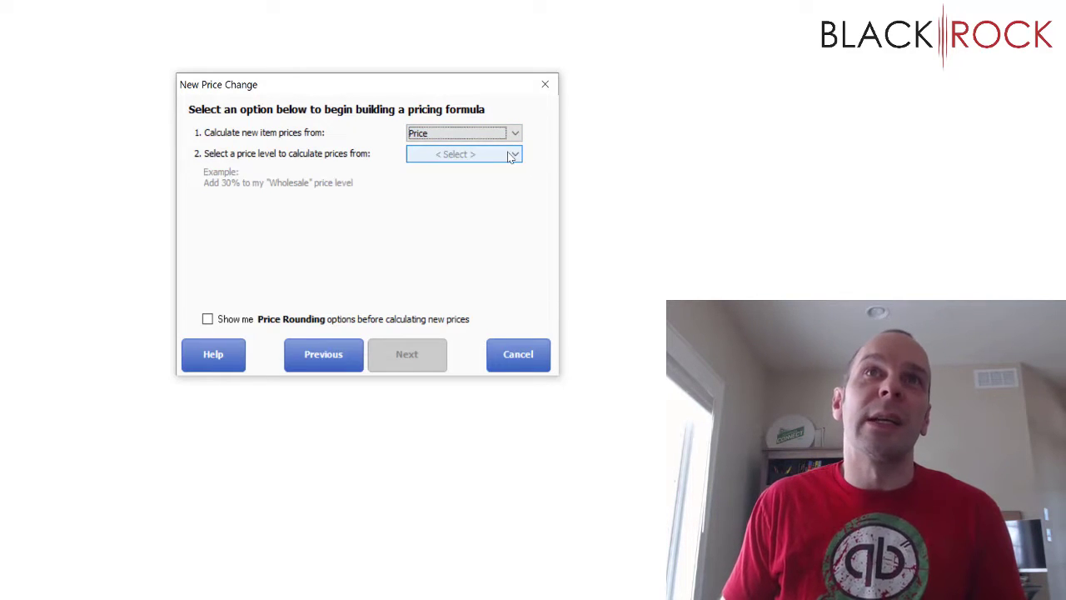
pyautogui.click(514, 155)
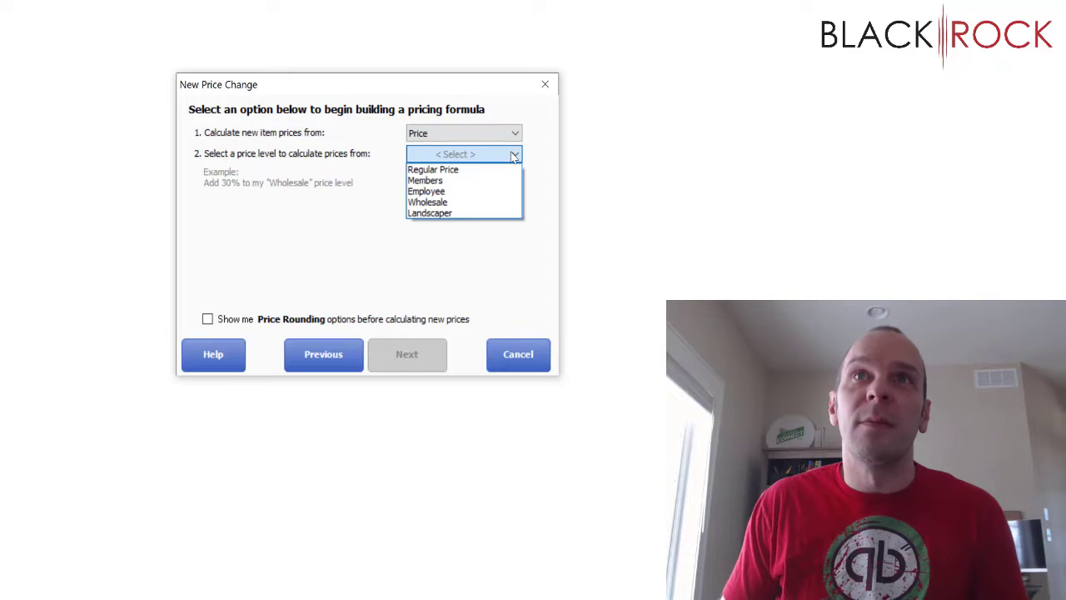
pyautogui.click(464, 173)
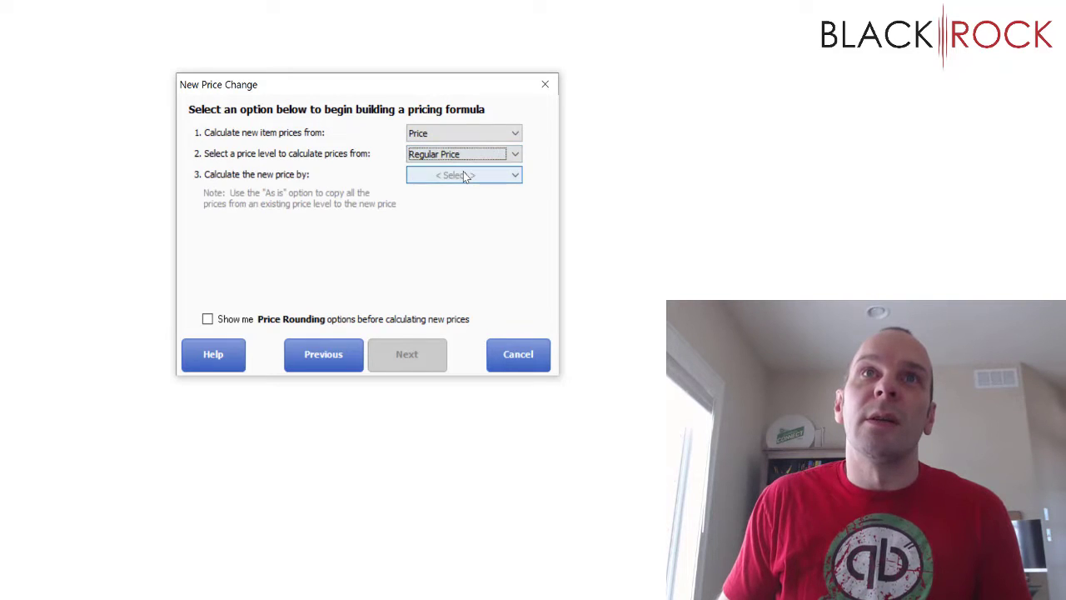
# Step: Set the formula to multiply the current price by 0.83 and calculate the new prices, allowing zero or negative results
pyautogui.click(425, 176)
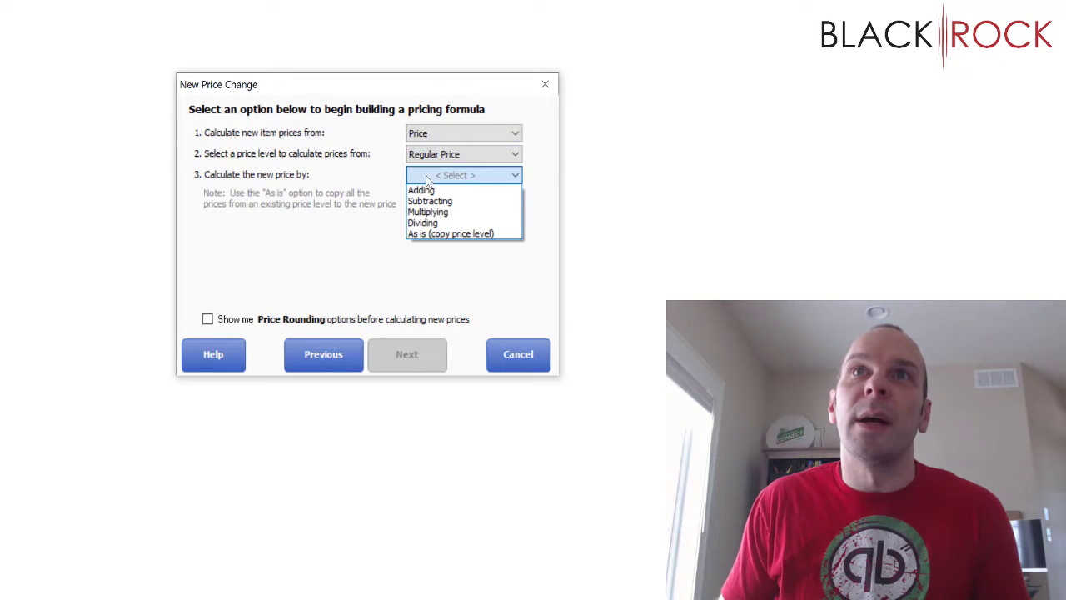
pyautogui.click(482, 215)
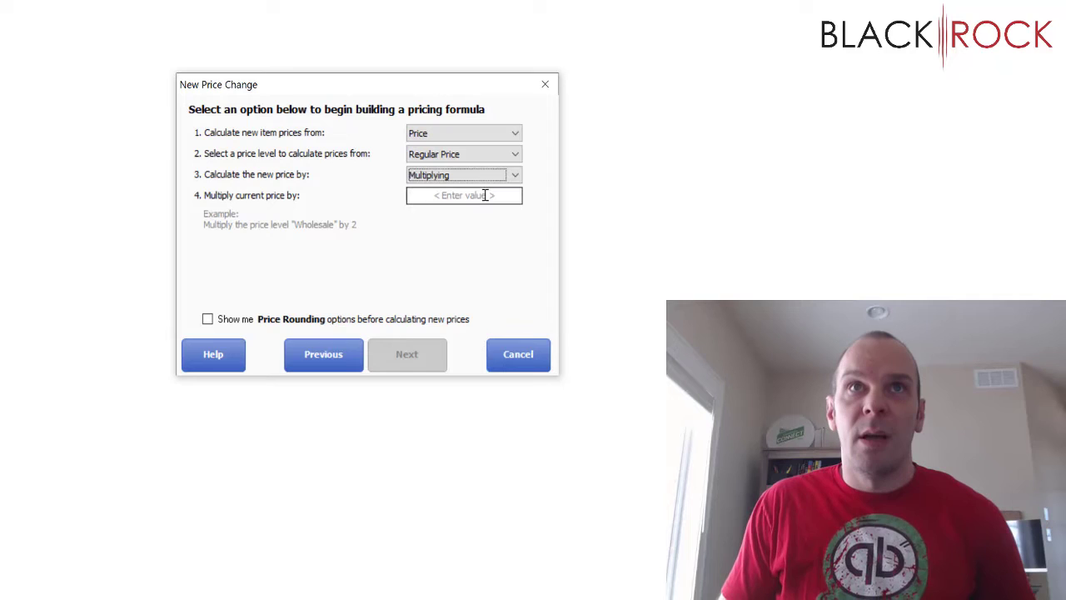
pyautogui.click(485, 195)
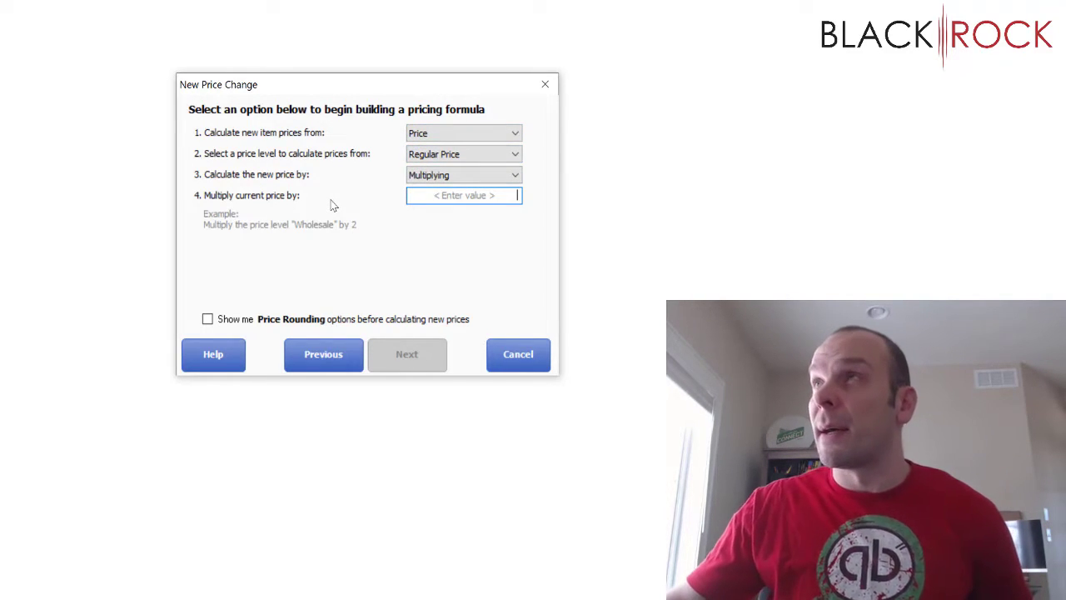
pyautogui.write('0.')
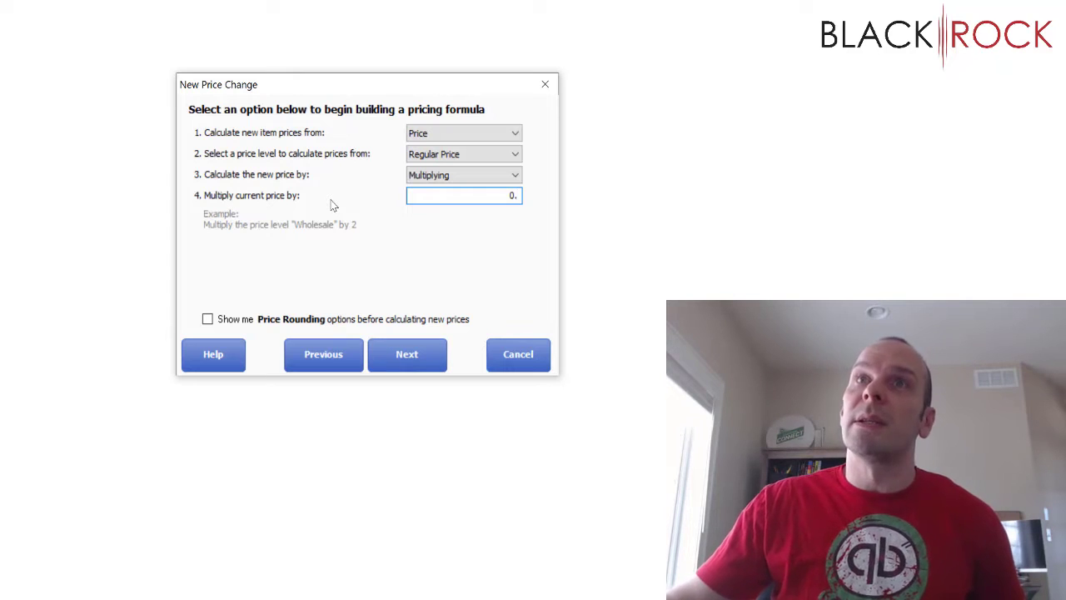
pyautogui.write('85')
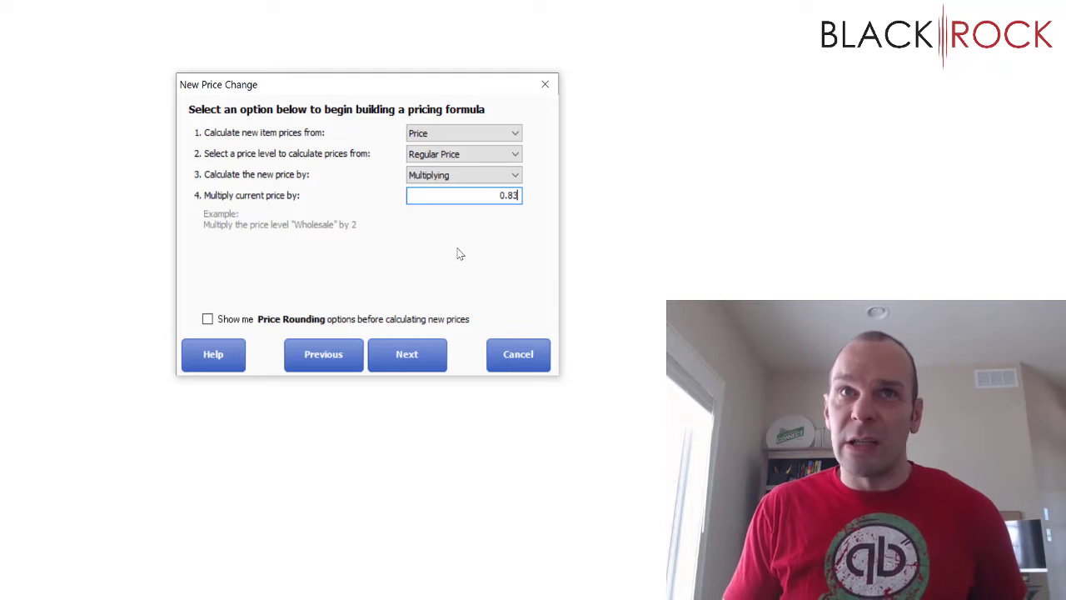
pyautogui.click(431, 357)
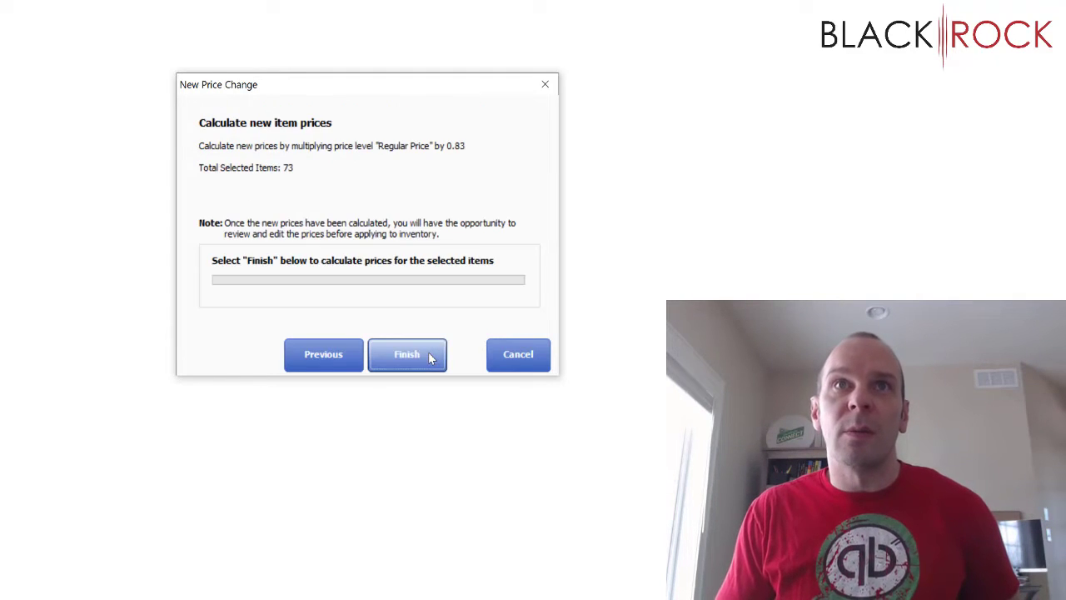
pyautogui.click(431, 357)
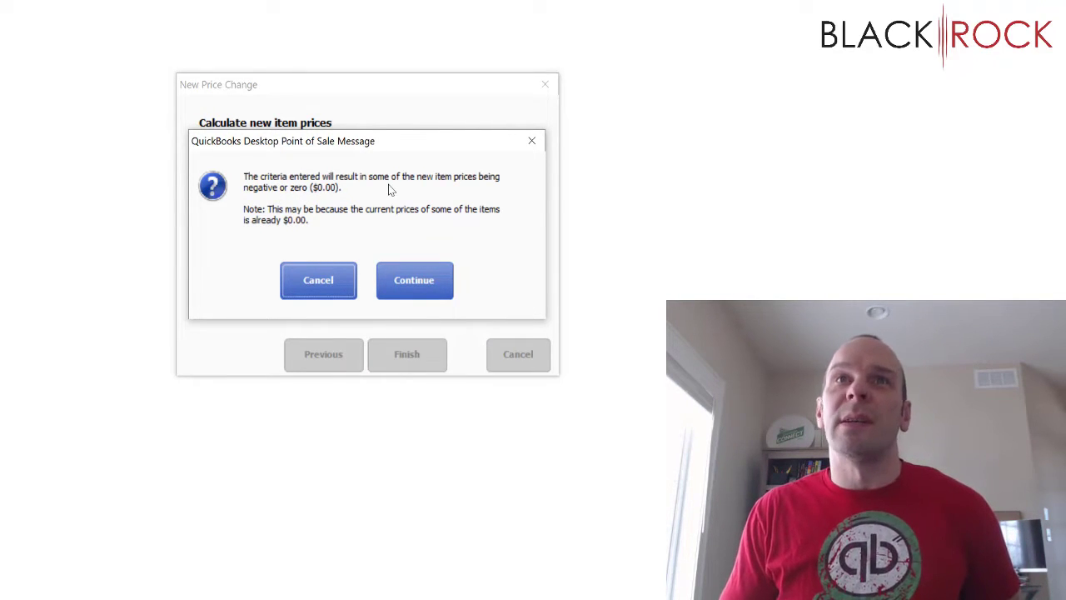
pyautogui.click(403, 275)
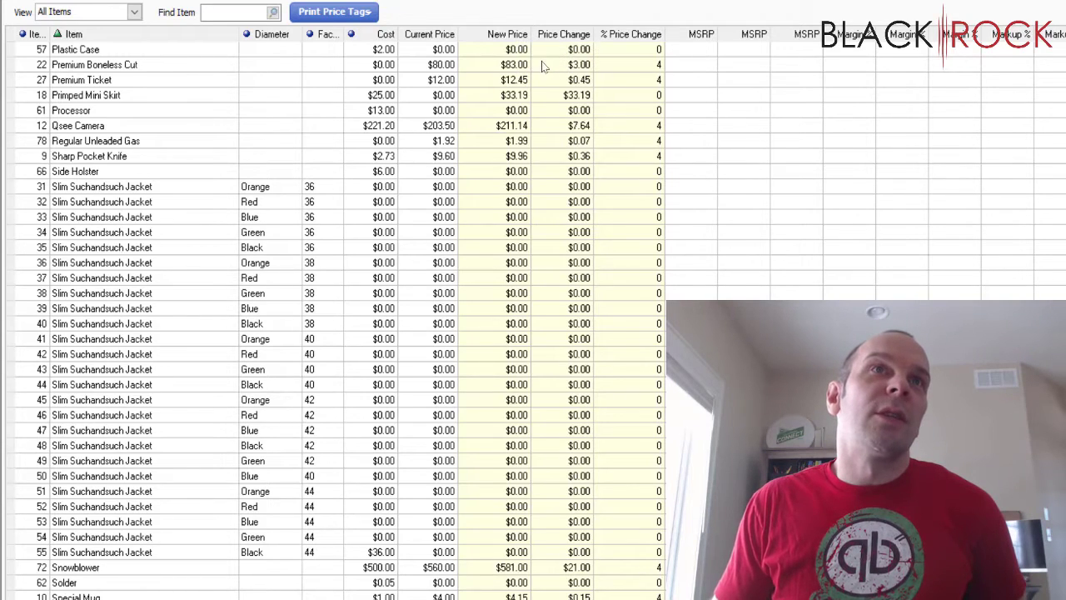
# Step: Compare the Qsee Camera's current price, new price and price change in the calculated item list
pyautogui.click(512, 125)
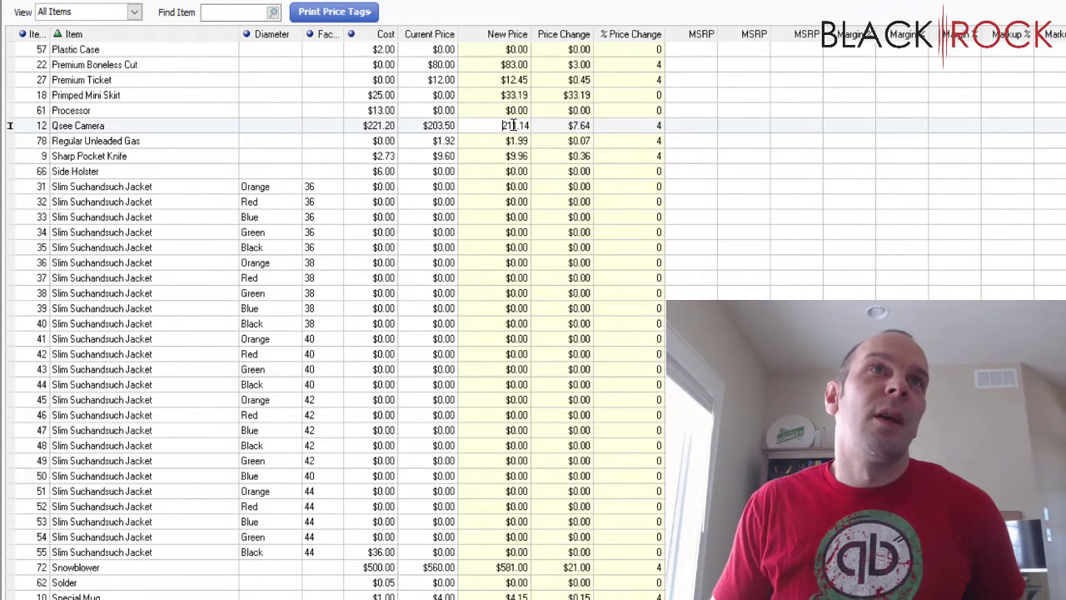
pyautogui.click(455, 128)
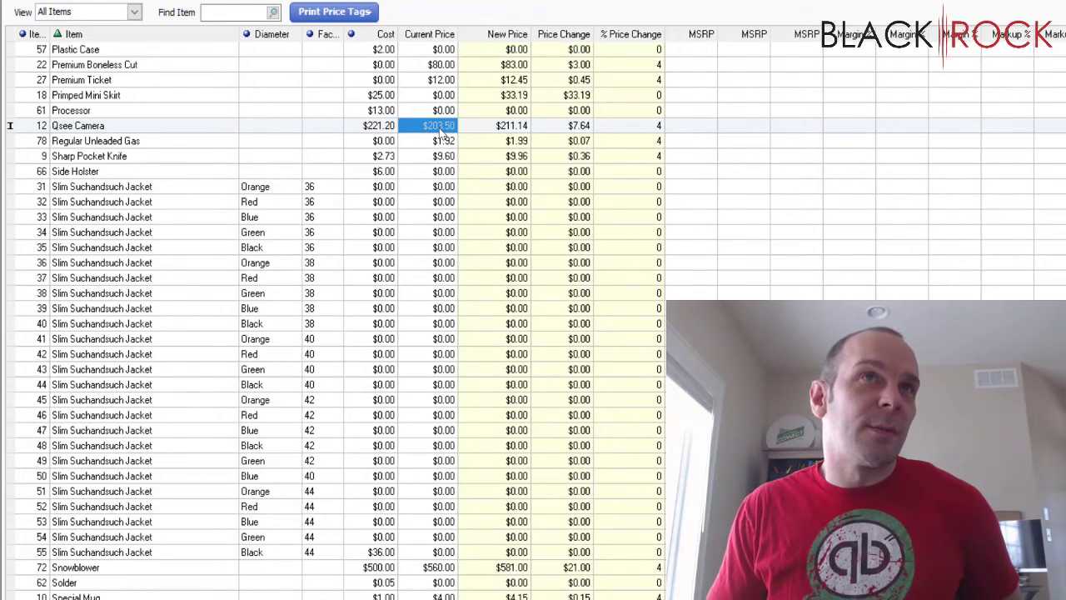
pyautogui.click(496, 131)
pyautogui.click(496, 131)
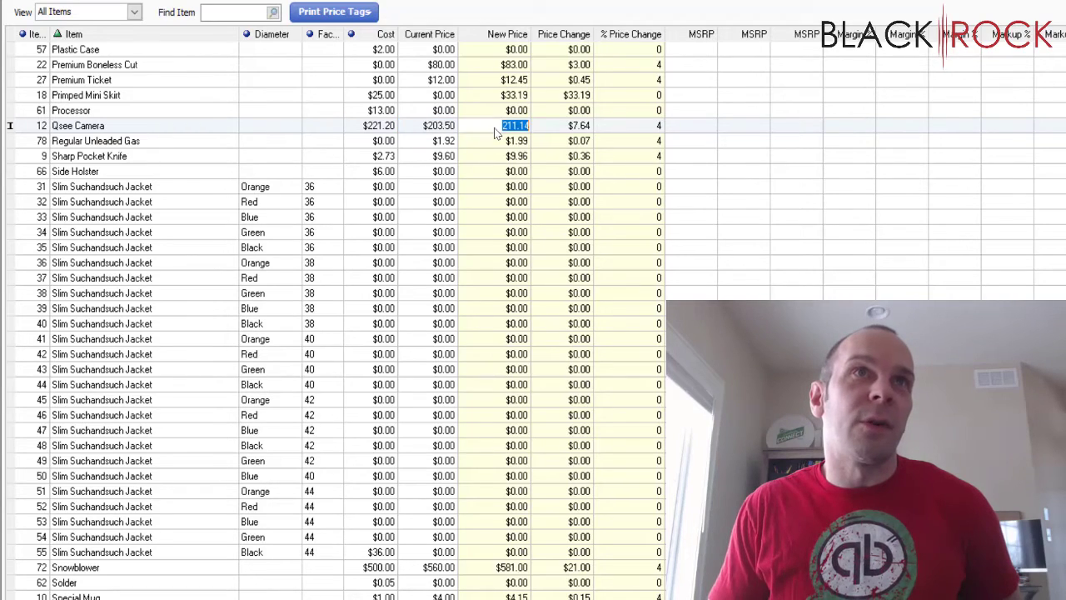
pyautogui.click(567, 124)
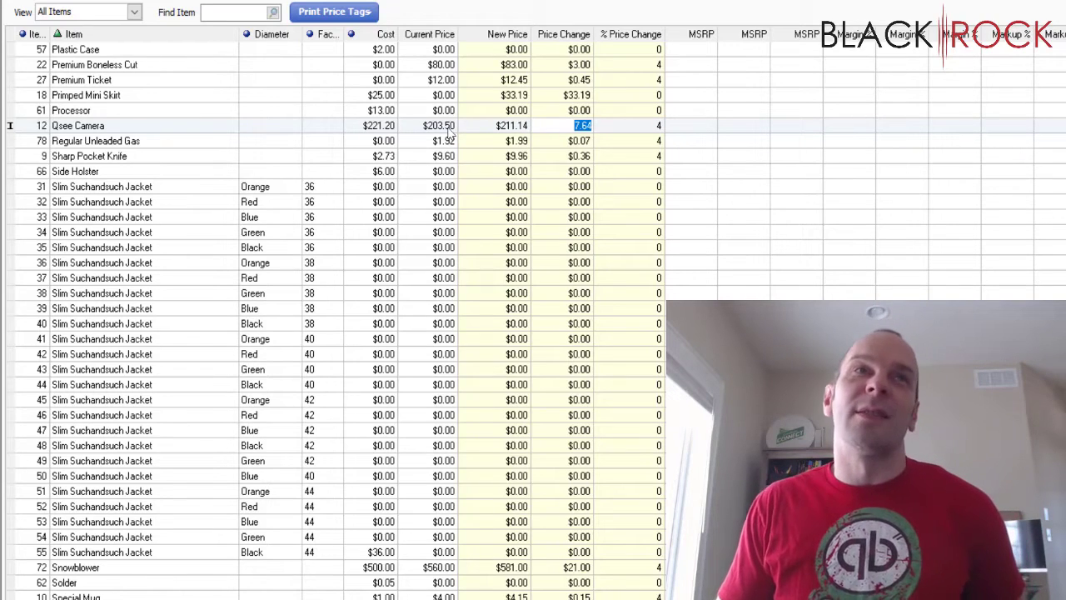
pyautogui.click(507, 126)
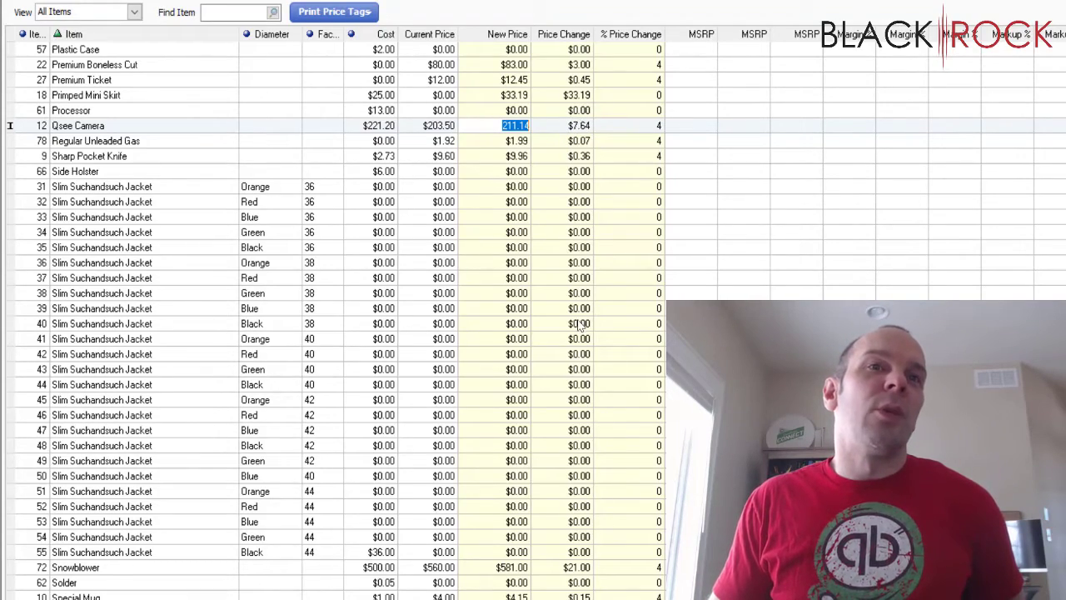
# Step: Apply the Wholesale price changes to inventory, accepting zero-value prices, and leave Price Manager
pyautogui.scroll(2, 579, 328)
pyautogui.scroll(6, 579, 327)
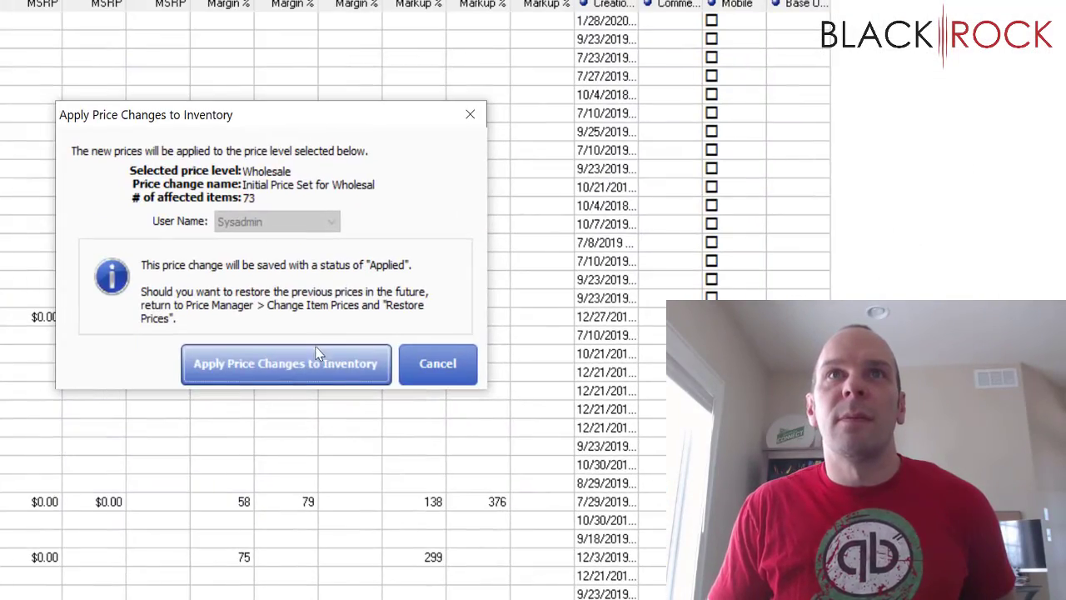
pyautogui.click(315, 354)
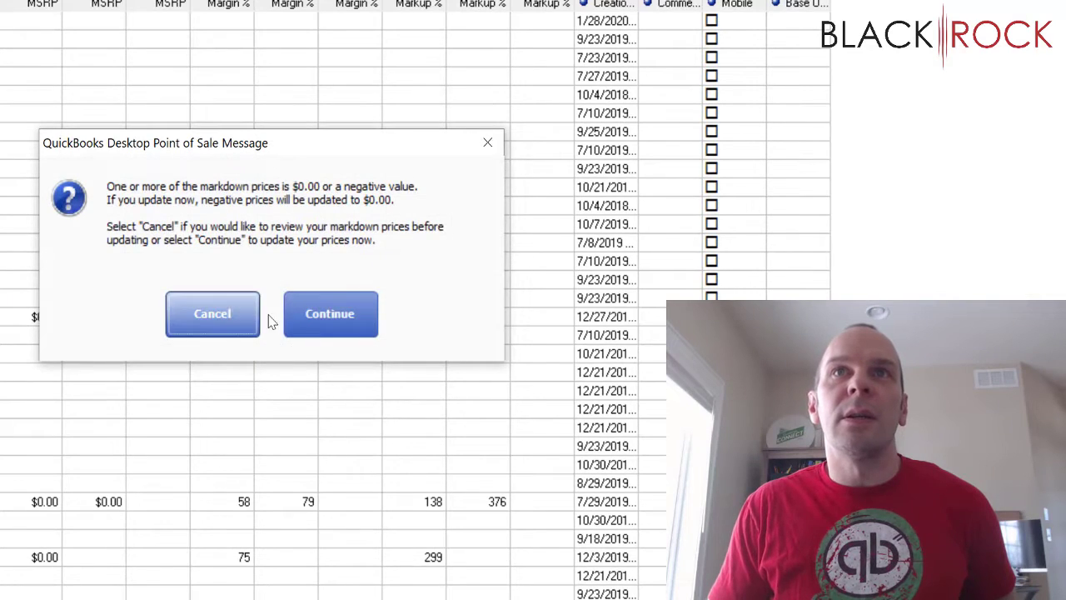
pyautogui.click(314, 326)
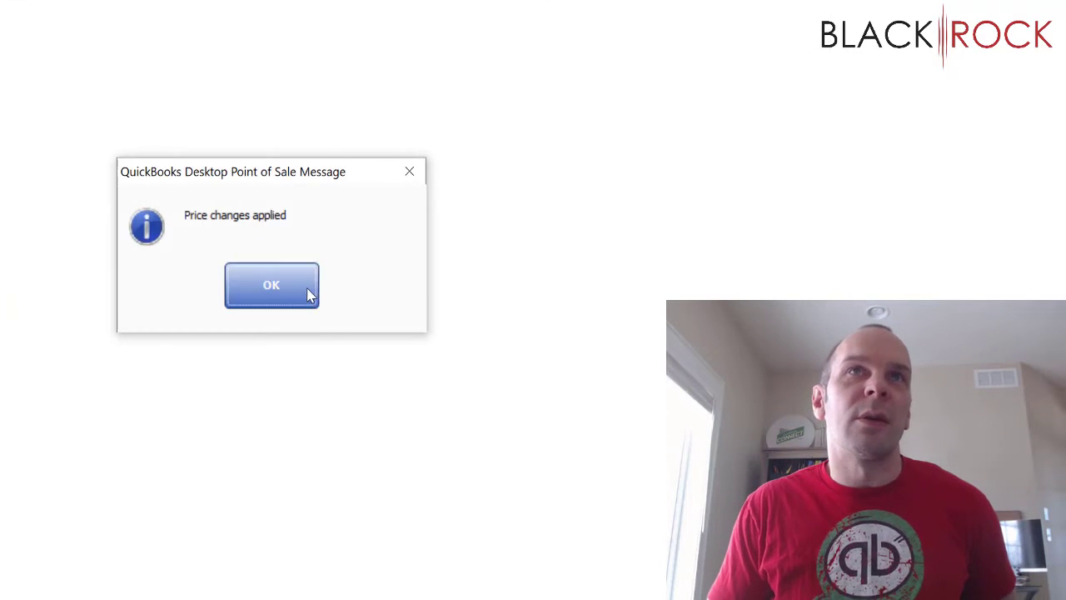
pyautogui.click(310, 293)
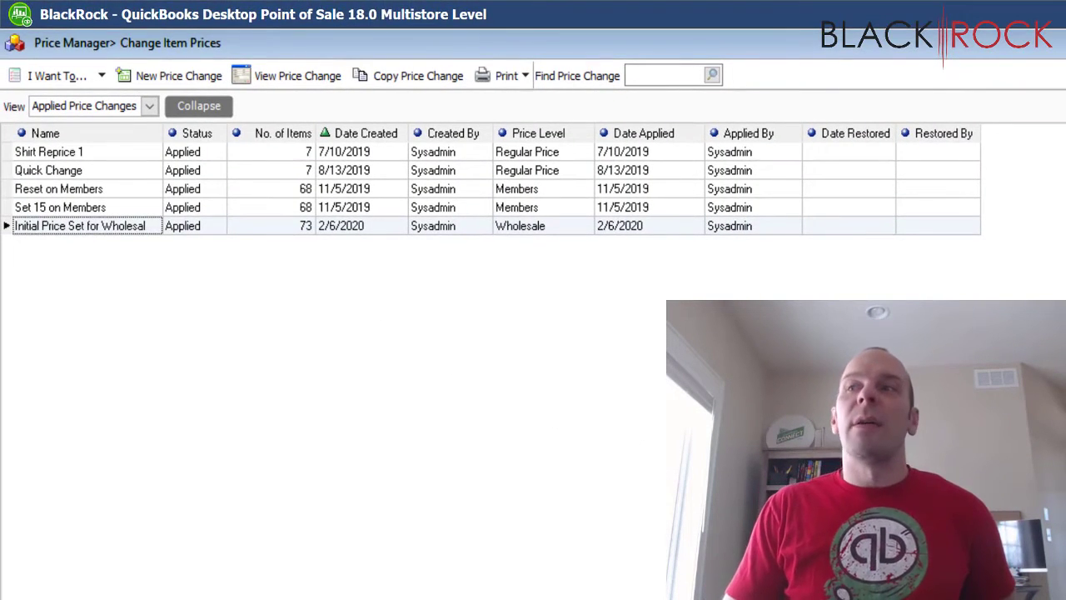
pyautogui.press('Escape')
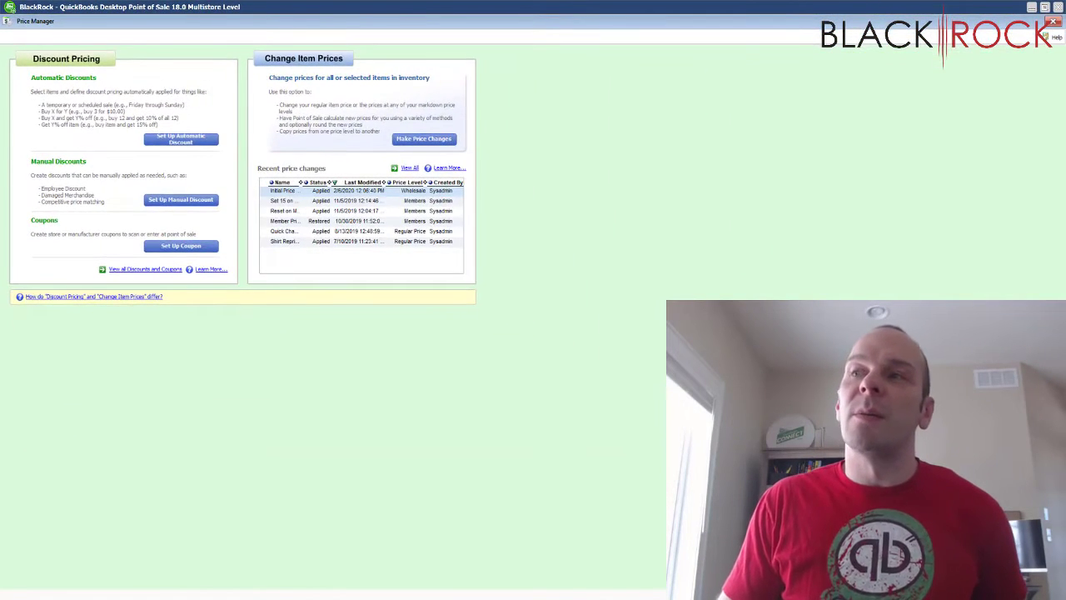
pyautogui.press('Escape')
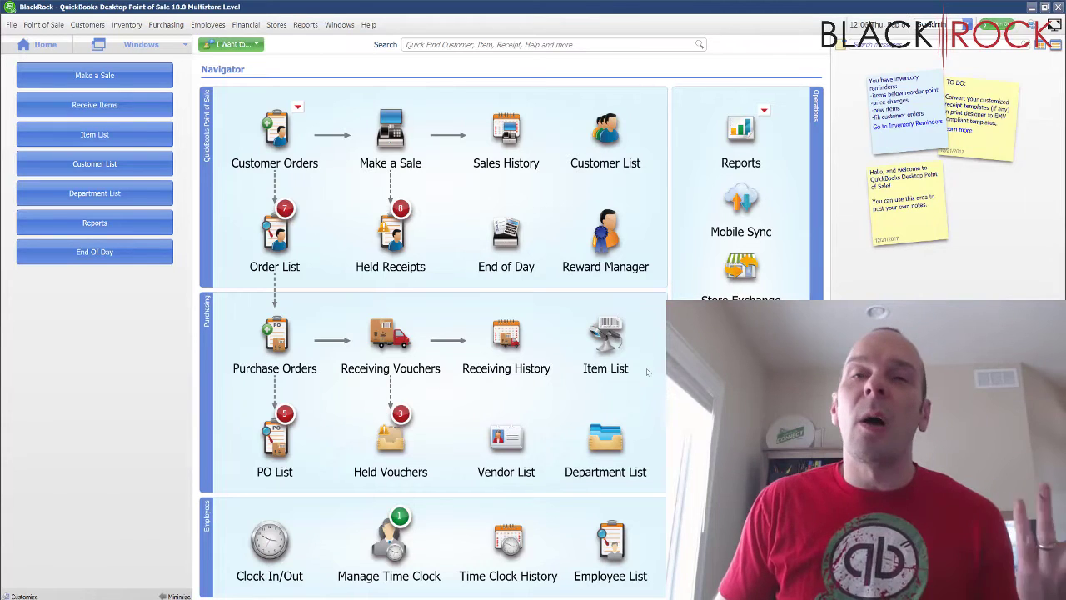
# Step: Open the Fun Florist record from the customer list for editing
pyautogui.click(615, 133)
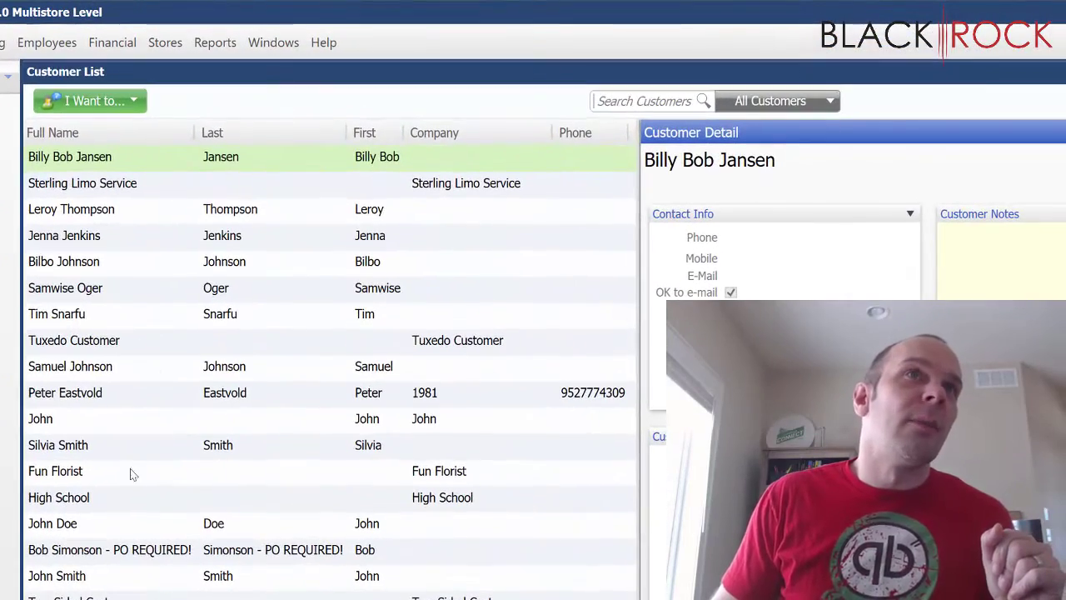
pyautogui.click(254, 274)
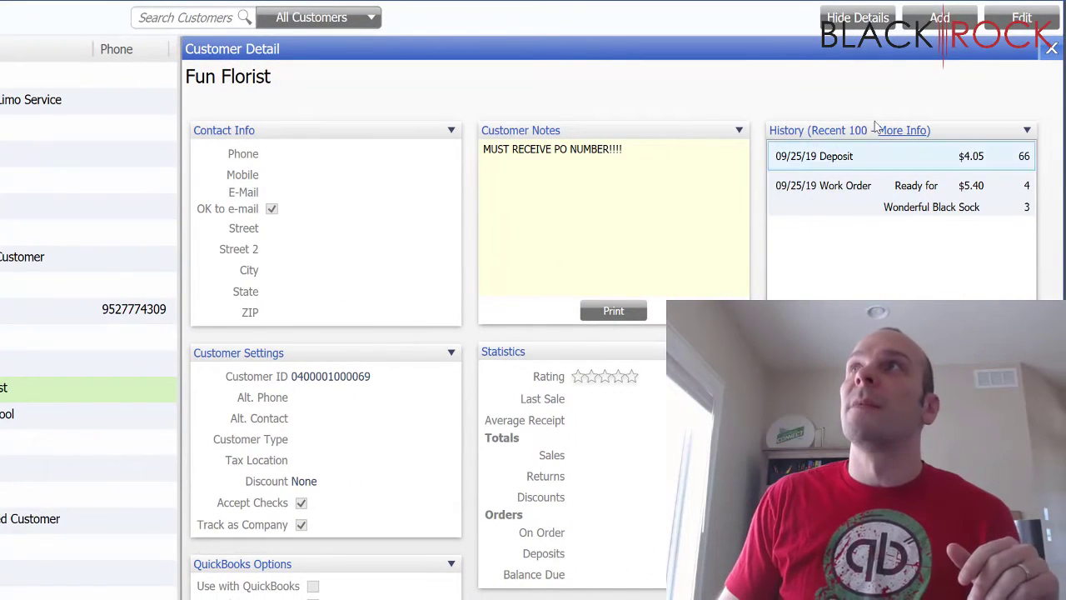
pyautogui.click(1027, 17)
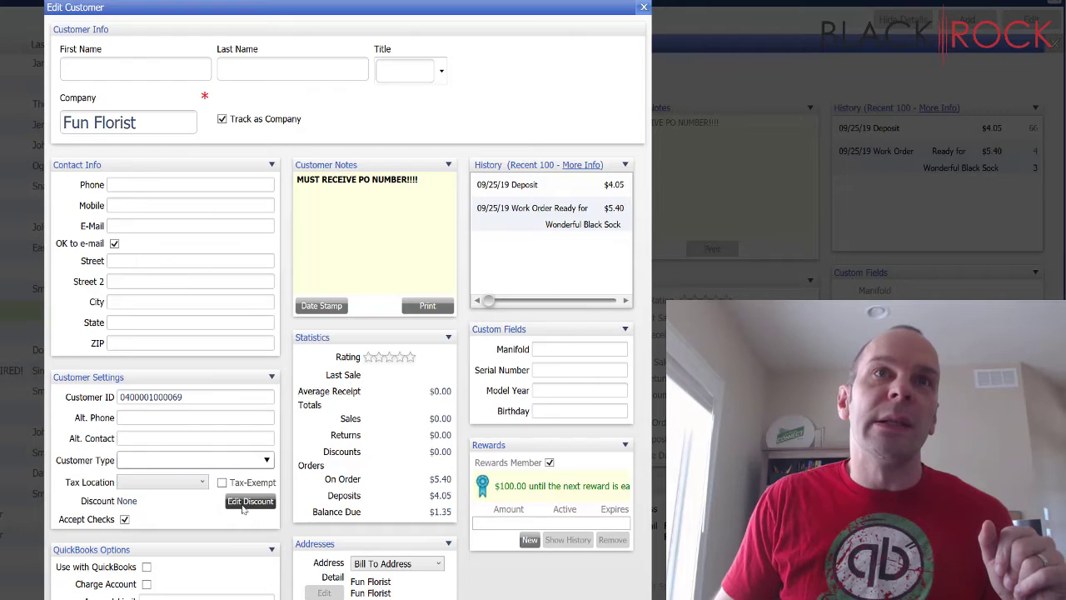
# Step: Set Fun Florist's customer discount to use the Wholesale markdown price level and save the customer
pyautogui.click(244, 504)
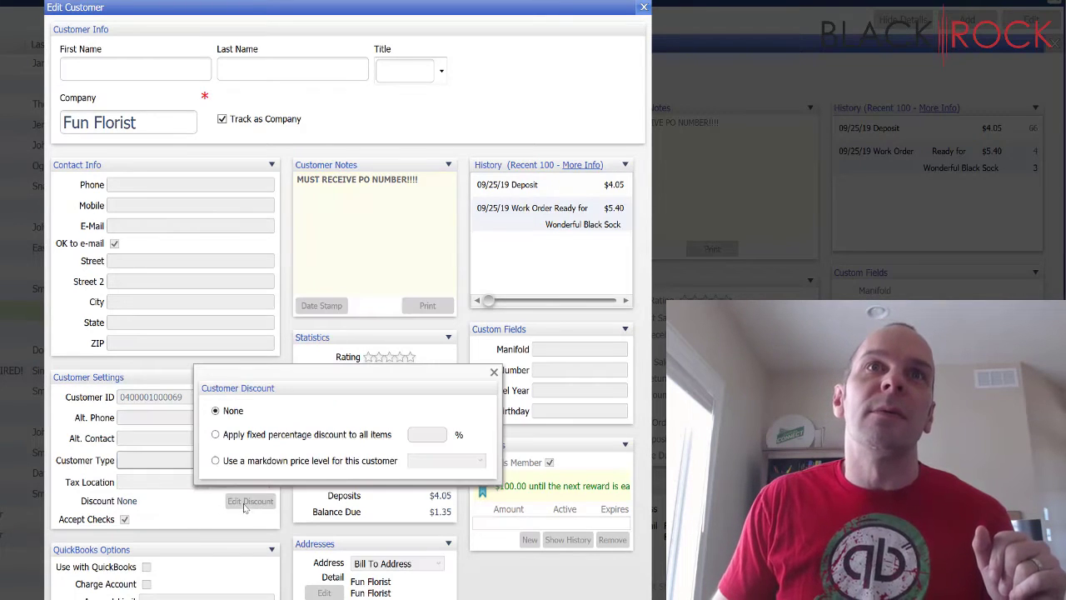
pyautogui.click(220, 462)
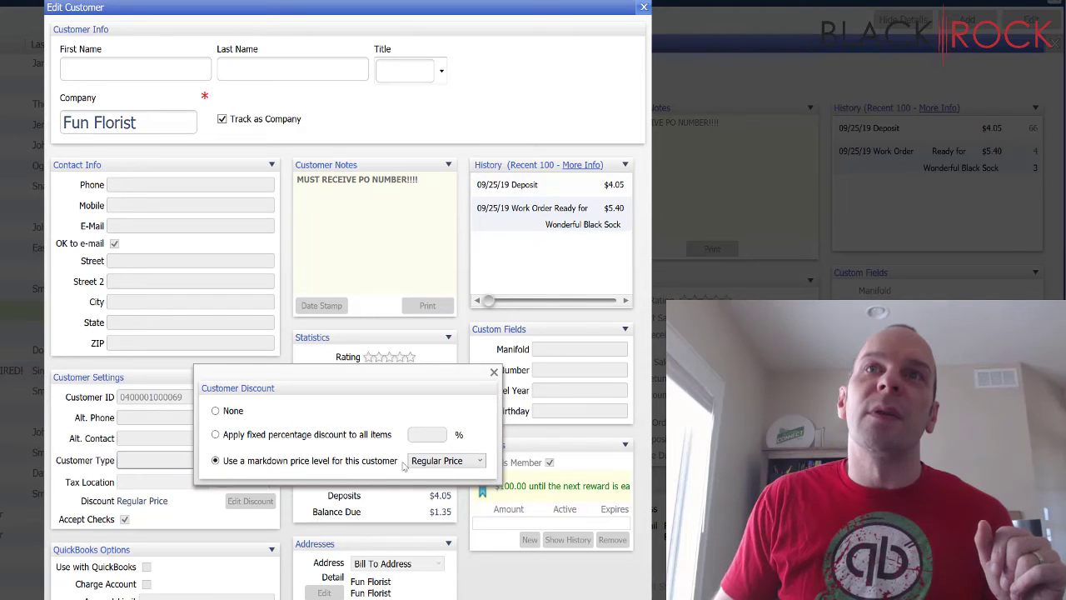
pyautogui.click(467, 464)
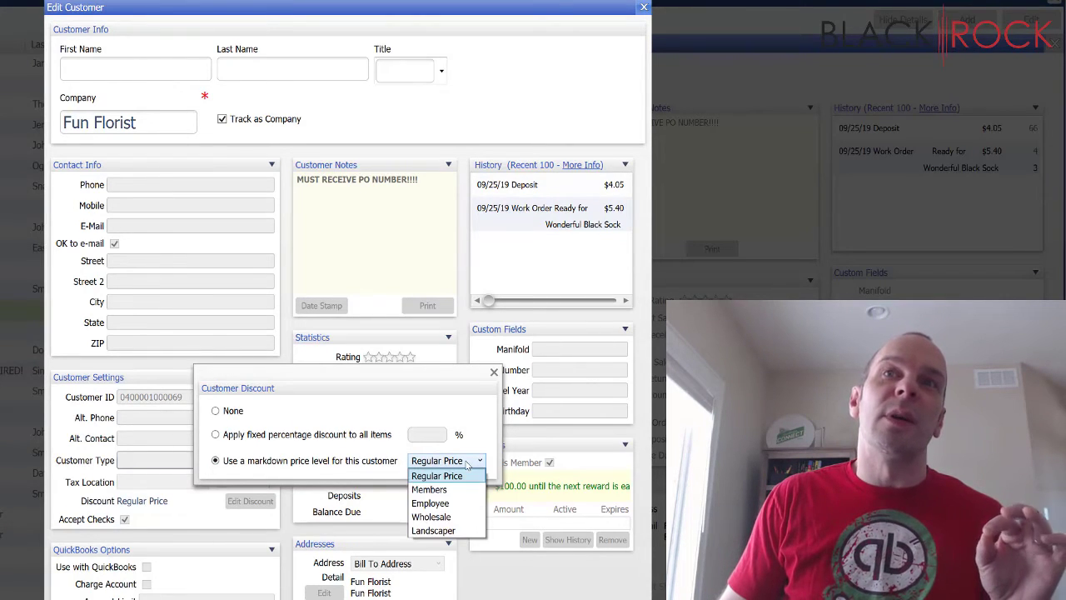
pyautogui.click(433, 517)
pyautogui.scroll(-3, 452, 523)
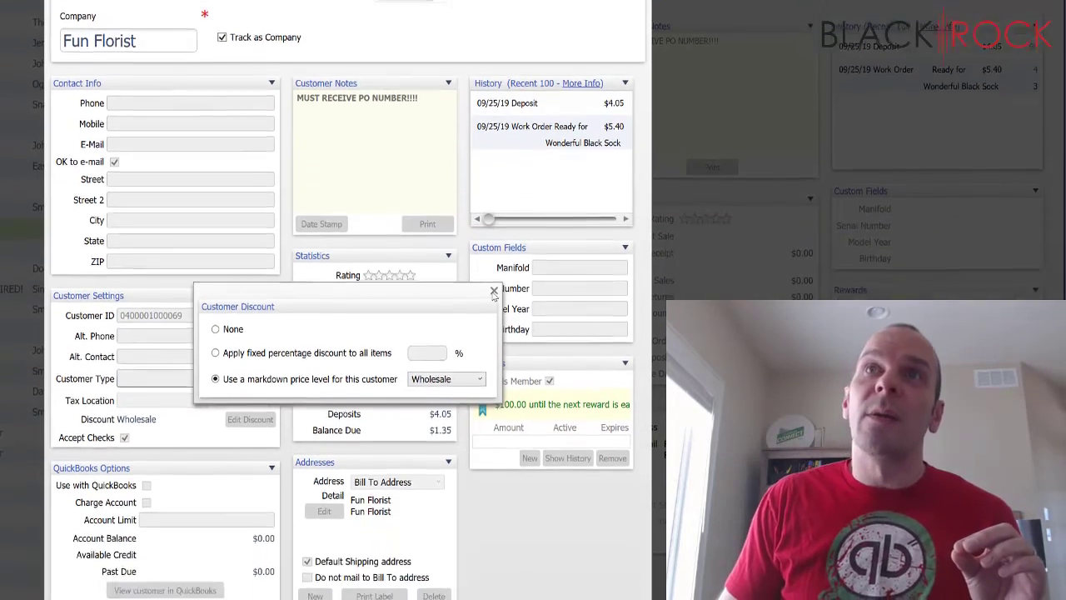
pyautogui.click(585, 583)
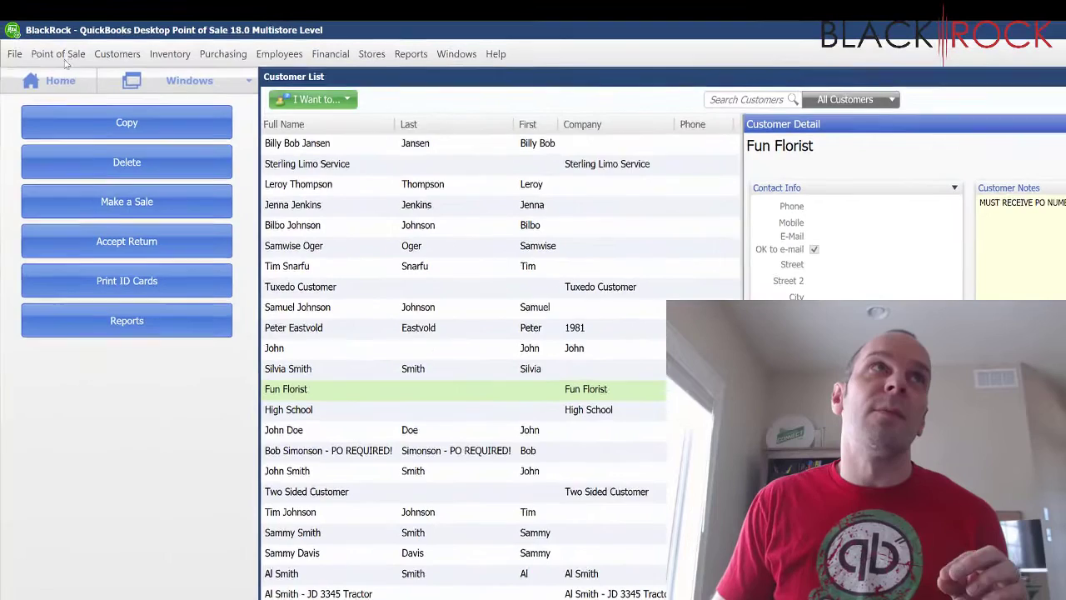
# Step: Start a new sale from the home screen and select Fun Florist as the customer
pyautogui.click(75, 83)
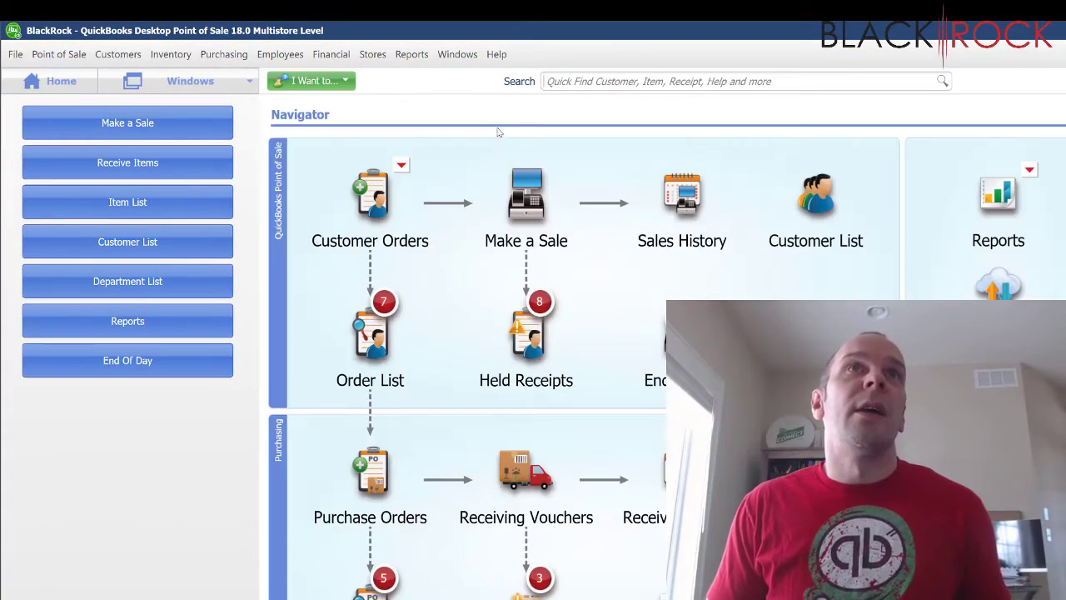
pyautogui.click(528, 206)
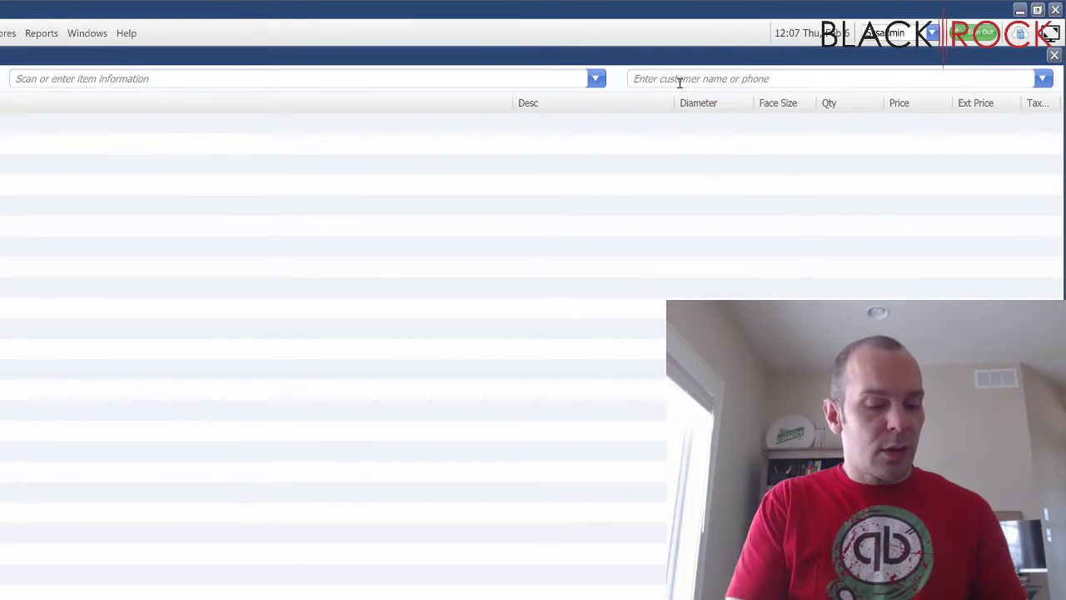
pyautogui.write('fun')
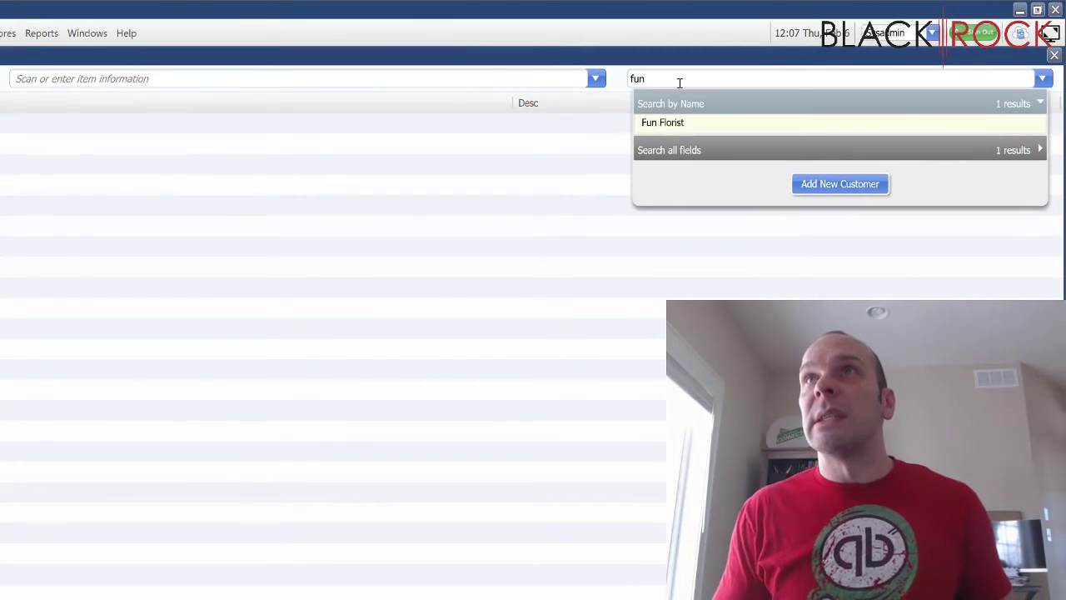
pyautogui.click(664, 122)
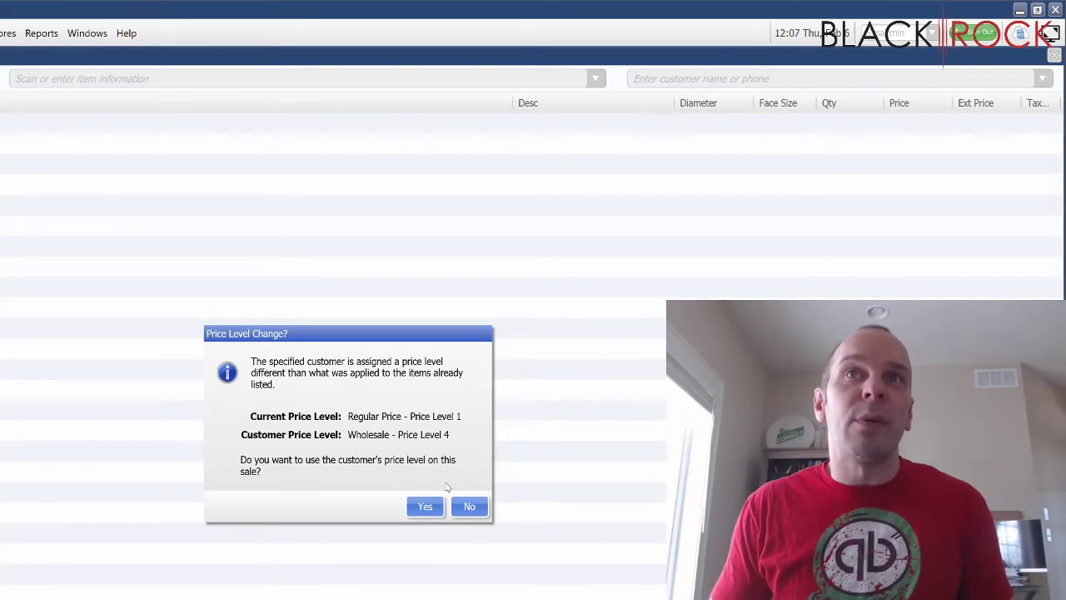
# Step: Accept the customer's Wholesale price level for this sale and add the Big Dumb Boots item to the receipt
pyautogui.click(425, 506)
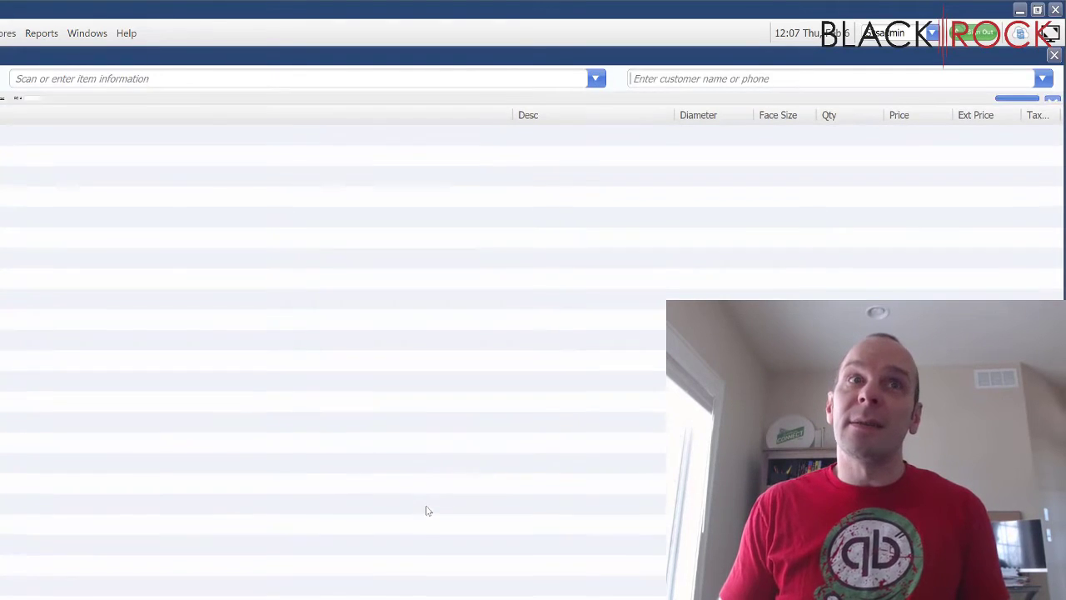
pyautogui.click(596, 78)
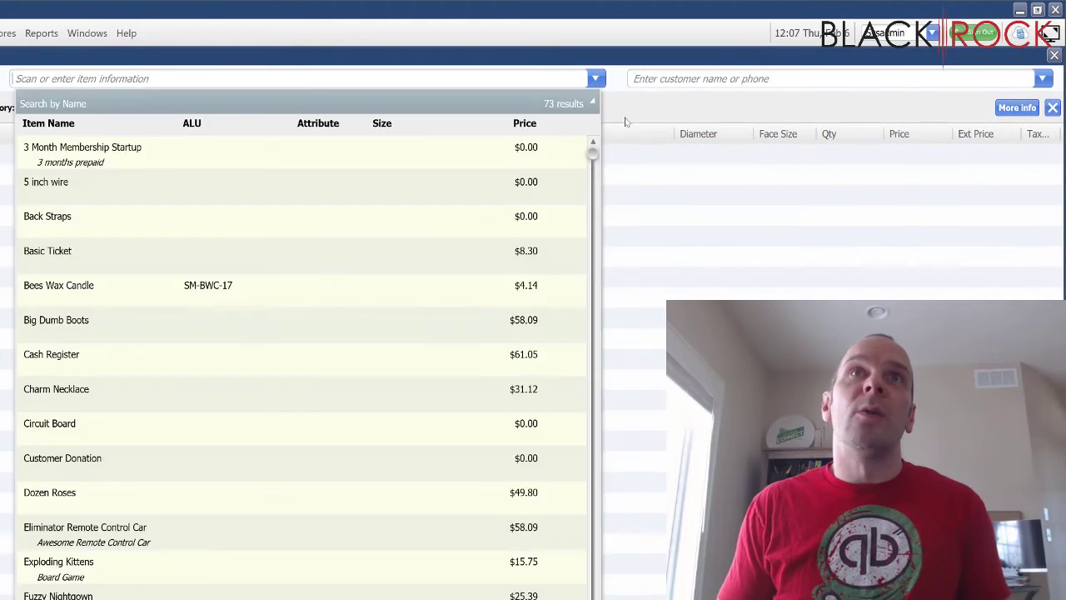
pyautogui.click(167, 322)
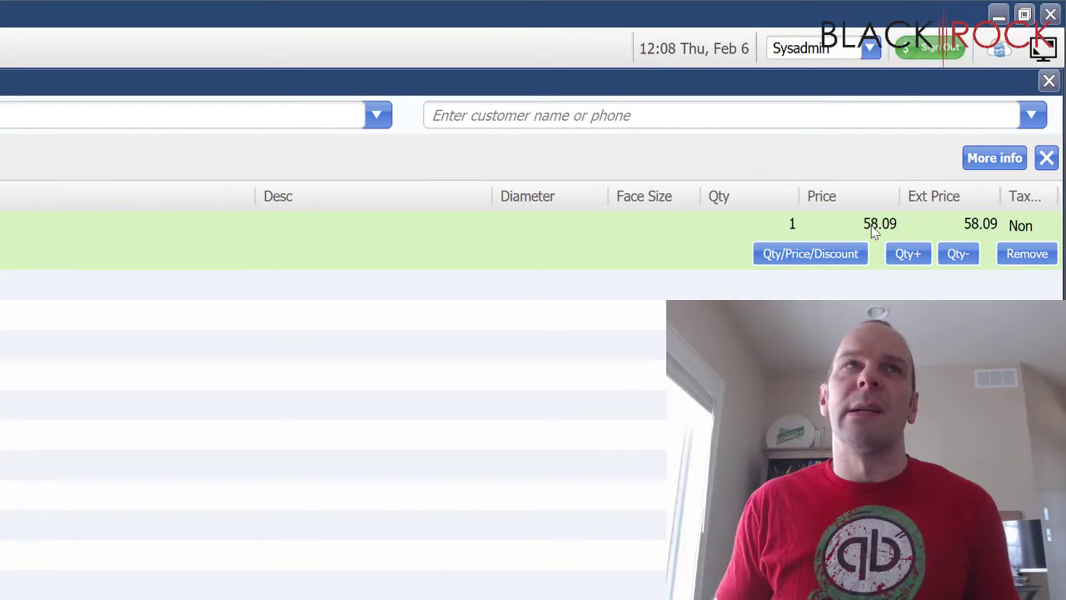
# Step: Customize the sales receipt's item columns to include Regular Price
pyautogui.rightClick(431, 203)
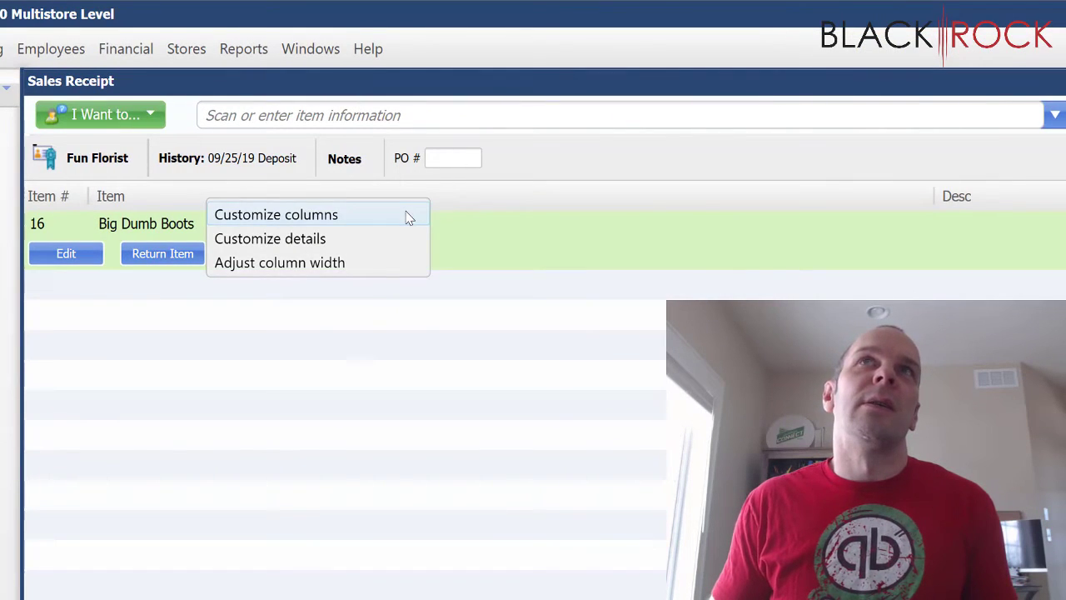
pyautogui.click(408, 215)
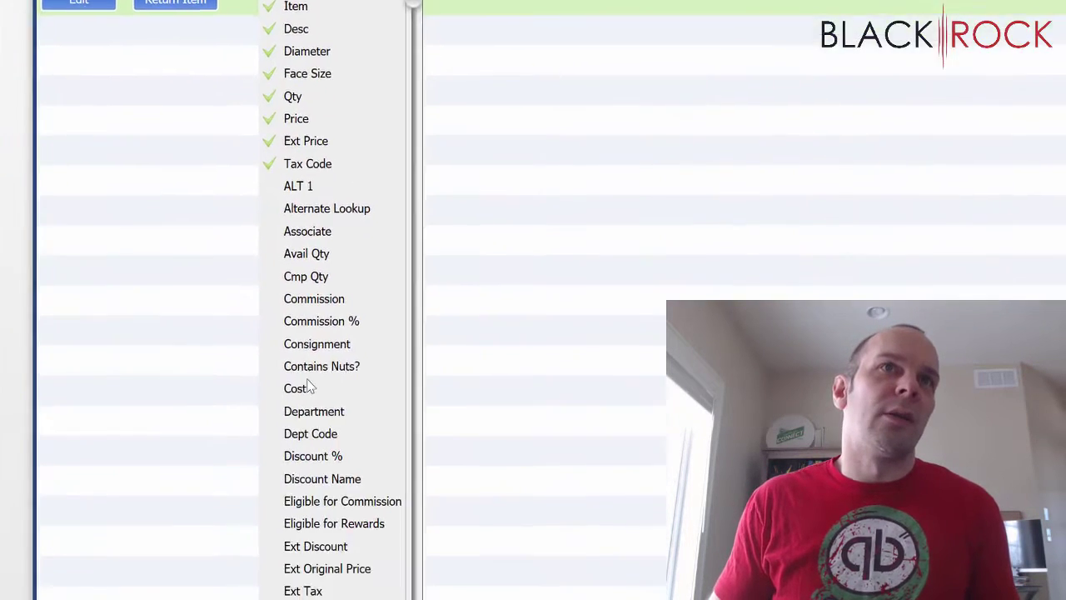
pyautogui.scroll(-5, 316, 403)
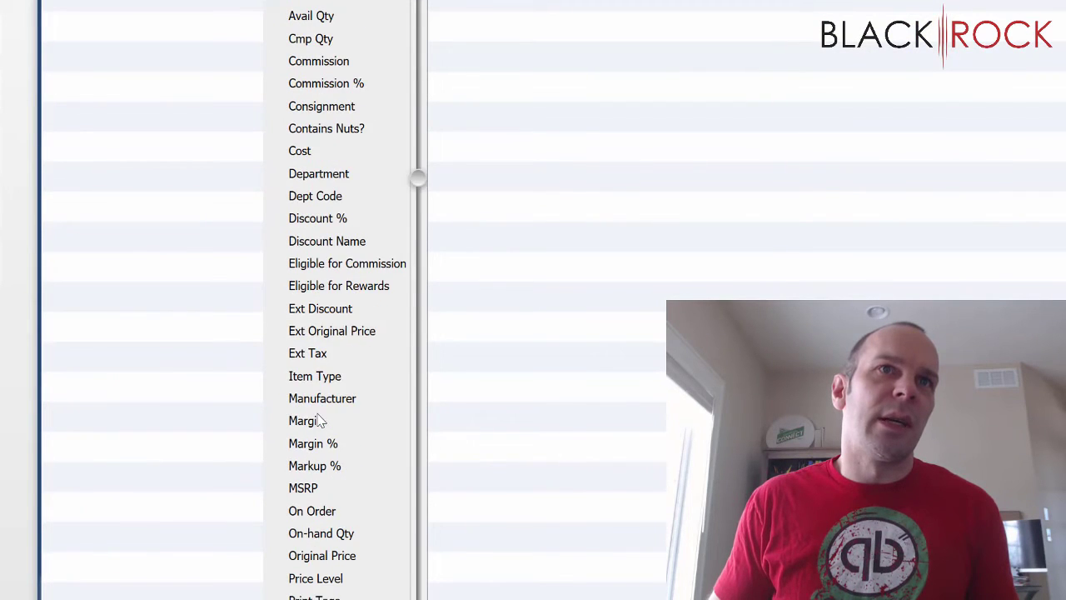
pyautogui.scroll(-3, 320, 417)
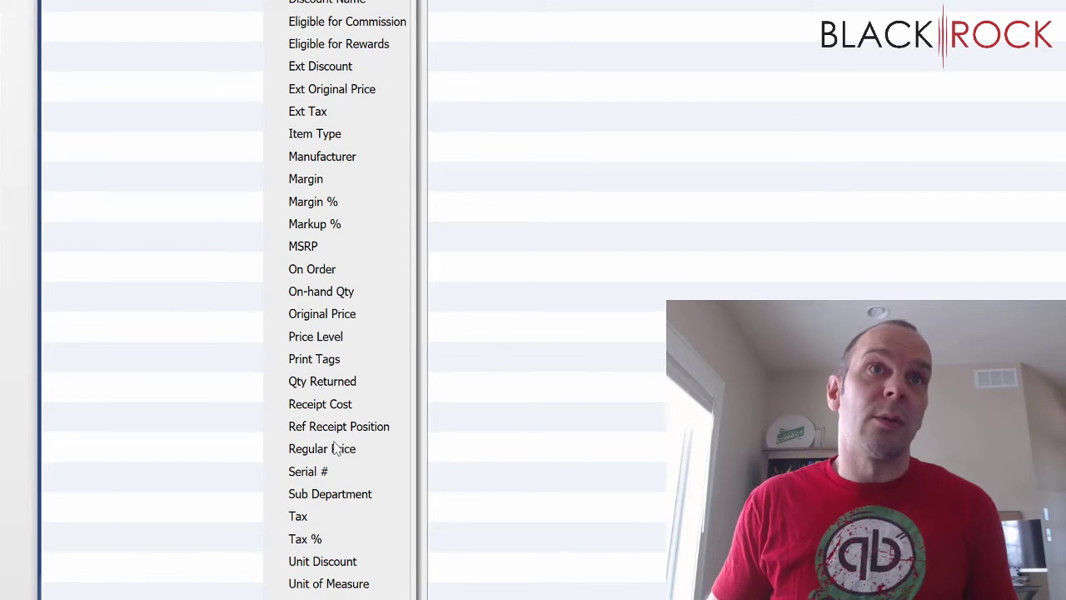
pyautogui.doubleClick(340, 450)
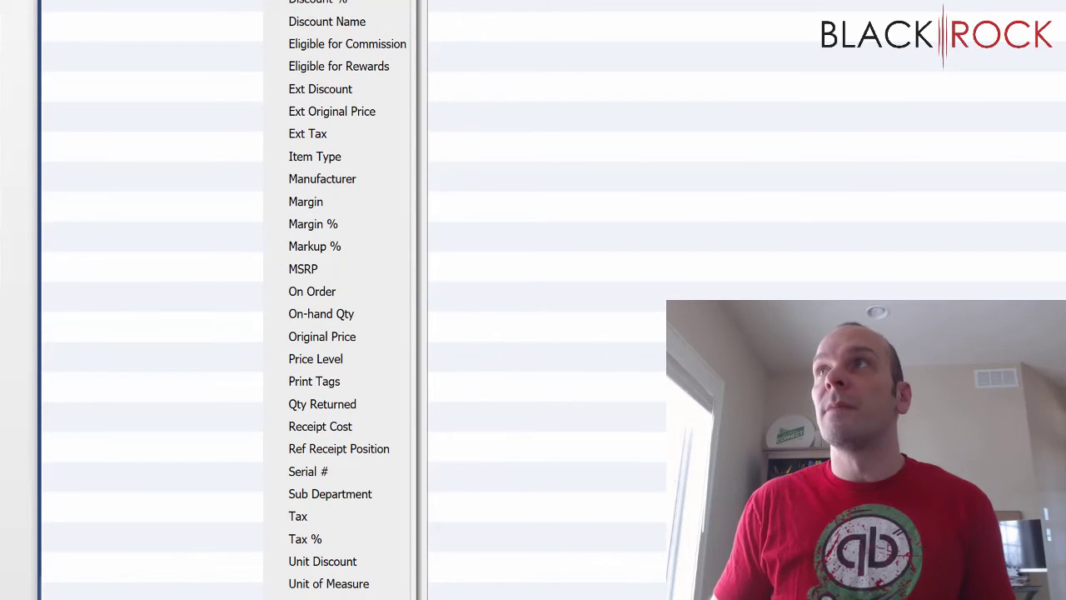